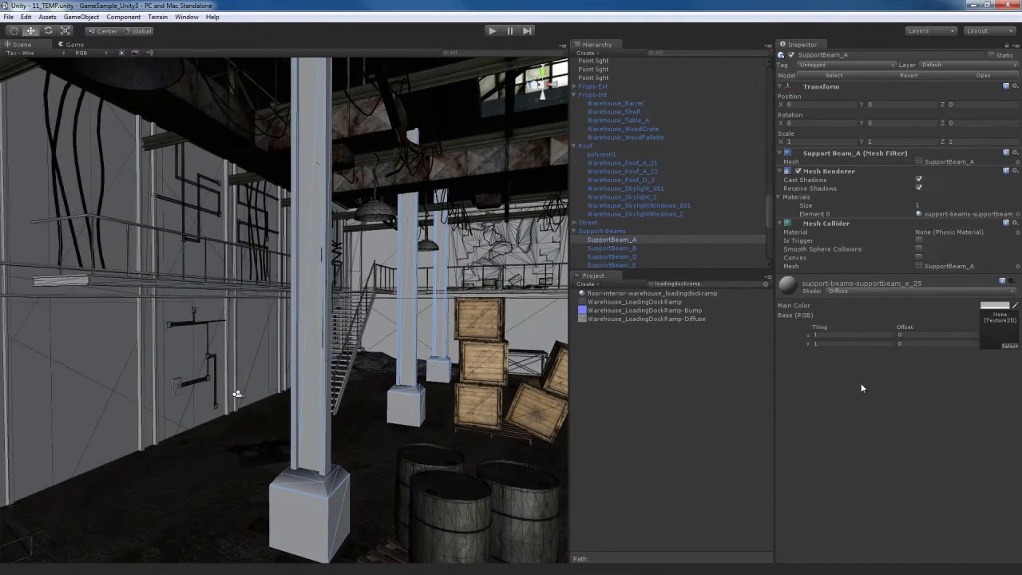
# Step: Set the SupportBeam_A material's shader to Bumped Specular and search the project assets for "supportbeam"
pyautogui.click(923, 293)
pyautogui.click(869, 307)
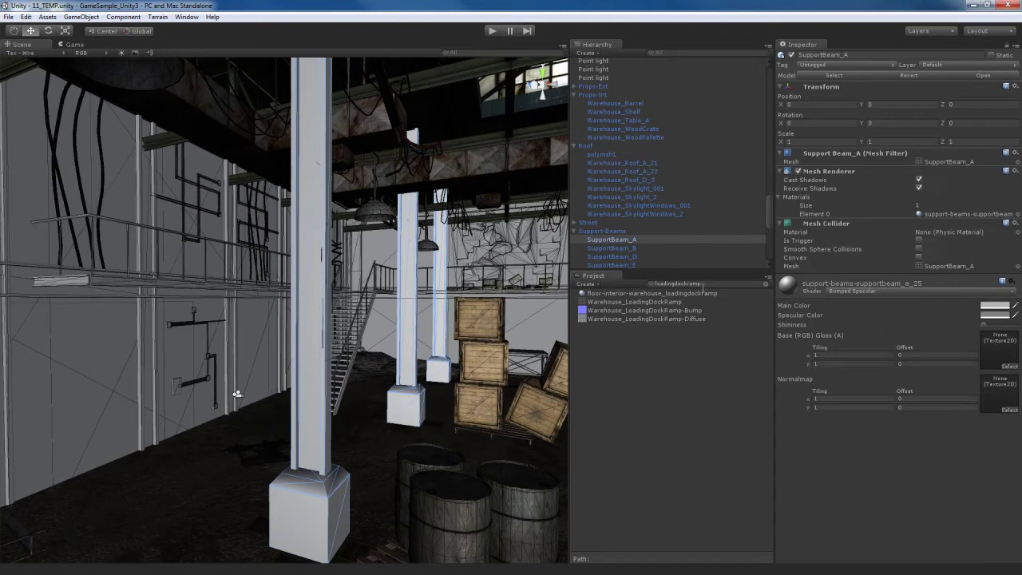
pyautogui.click(724, 284)
pyautogui.write('suppo')
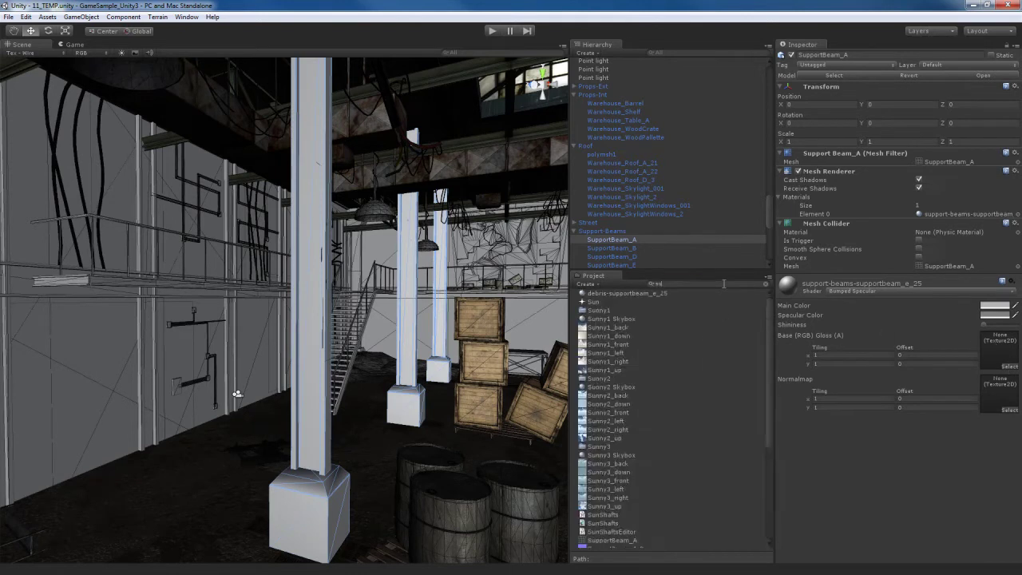
pyautogui.write('rtd')
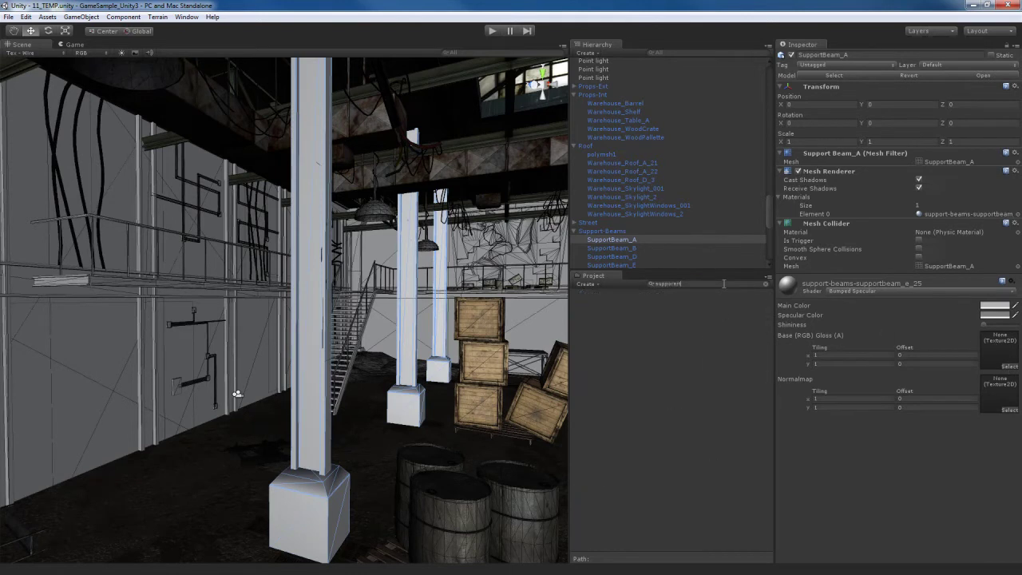
pyautogui.press('BackSpace')
pyautogui.press('BackSpace')
pyautogui.write('tbeam')
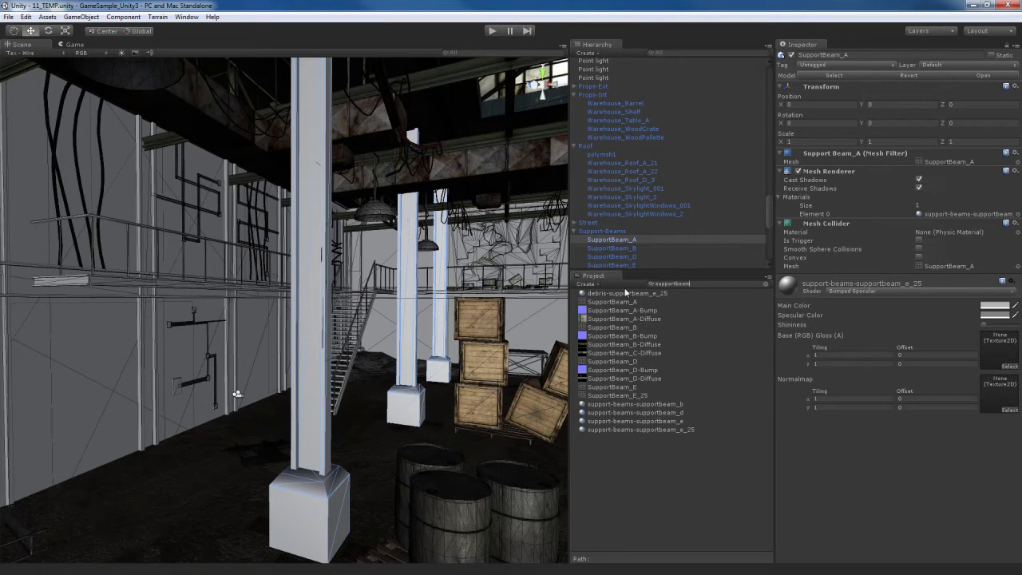
# Step: Assign SupportBeam_A-Diffuse as the base texture and SupportBeam_A-Bump as the normal map of the SupportBeam_A material
pyautogui.click(669, 321)
pyautogui.moveTo(669, 321); pyautogui.dragTo(1003, 358)
pyautogui.click(649, 311)
pyautogui.moveTo(652, 317); pyautogui.dragTo(1003, 396)
pyautogui.keyDown('alt'); pyautogui.moveTo(388, 337); pyautogui.dragTo(365, 354); pyautogui.keyUp('alt')
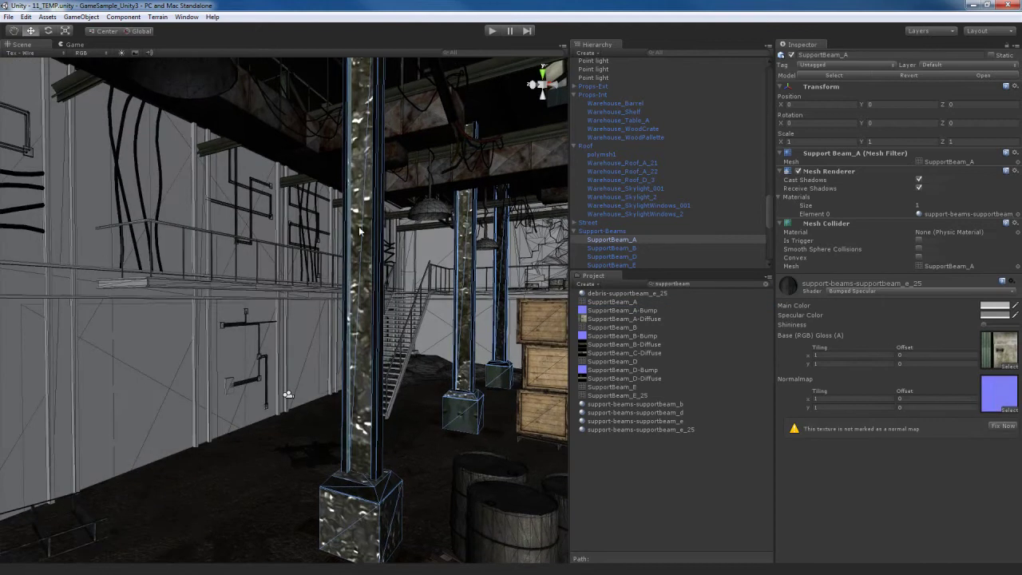
# Step: Clear the project search, then enable Swap UVs in the Support-Beams mesh's import settings and apply it
pyautogui.click(604, 231)
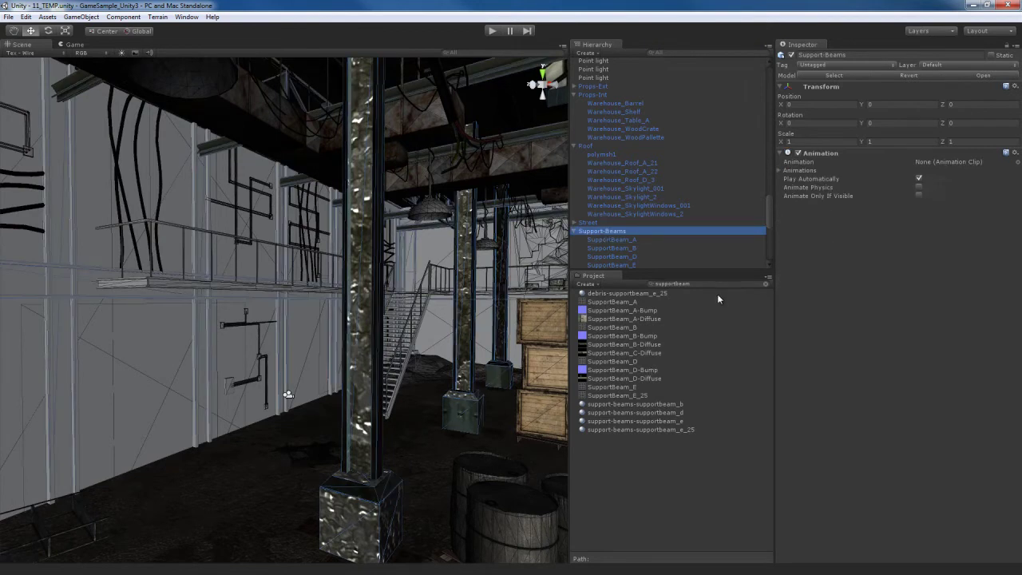
pyautogui.click(765, 284)
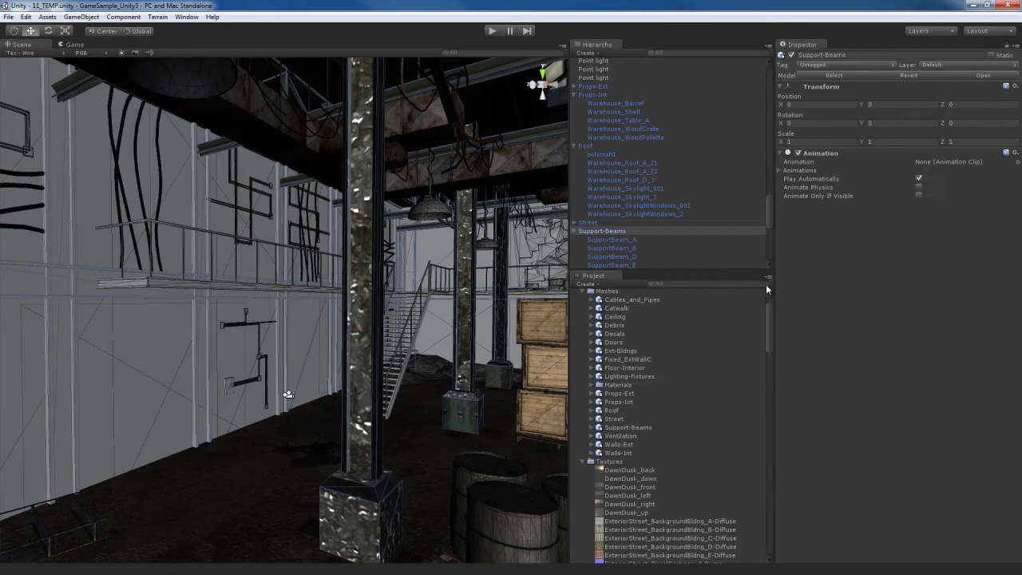
pyautogui.click(629, 430)
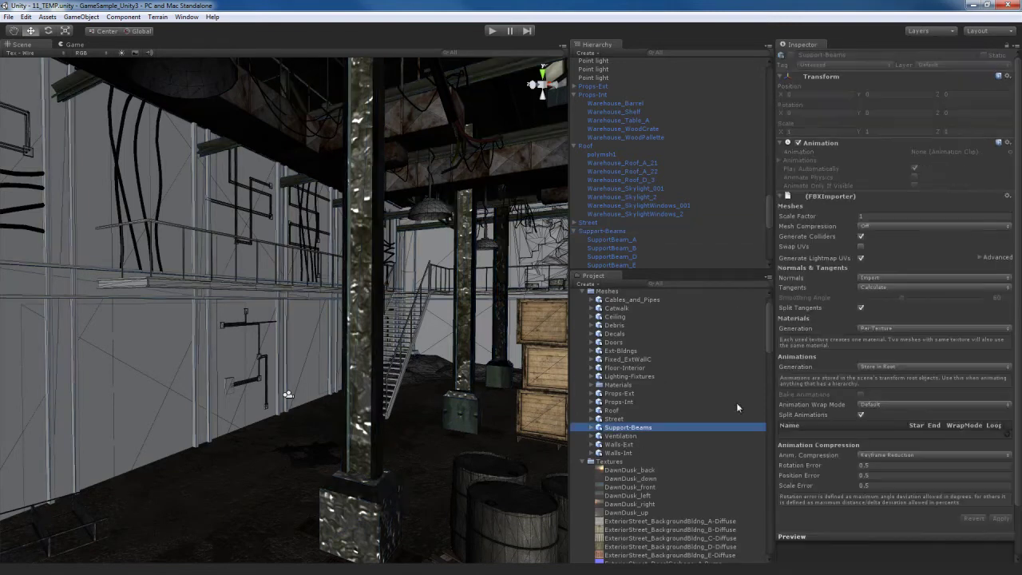
pyautogui.click(1000, 518)
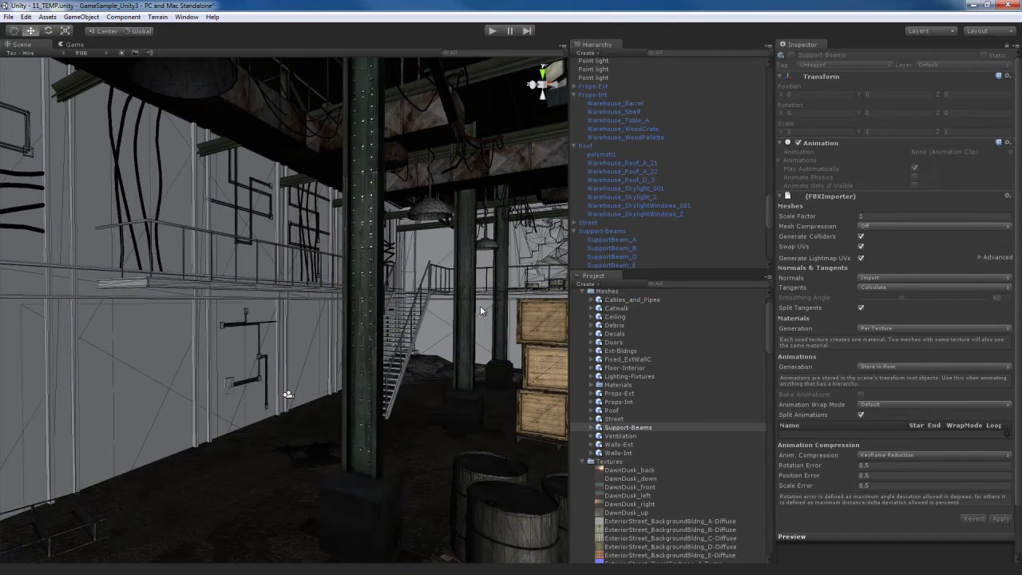
# Step: Select the front support beam and fix its bump texture so it is marked as a normal map
pyautogui.moveTo(417, 324); pyautogui.dragTo(444, 328, button='right')
pyautogui.moveTo(383, 335); pyautogui.dragTo(306, 254, button='right')
pyautogui.click(307, 254)
pyautogui.click(1003, 426)
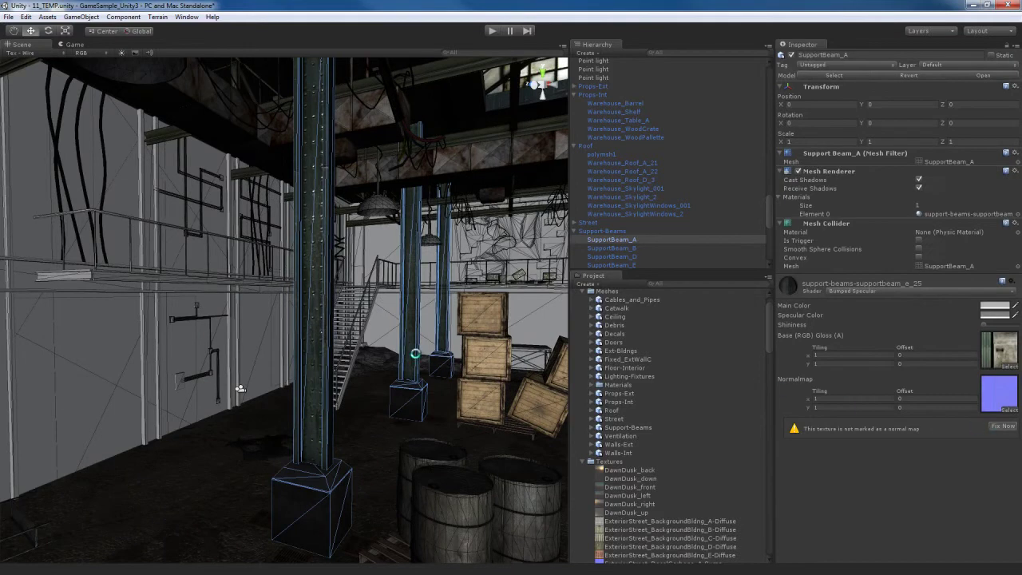
# Step: Enable Generate Alpha from Greyscale for the SupportBeam_A-Diffuse texture and apply the import settings
pyautogui.click(661, 337)
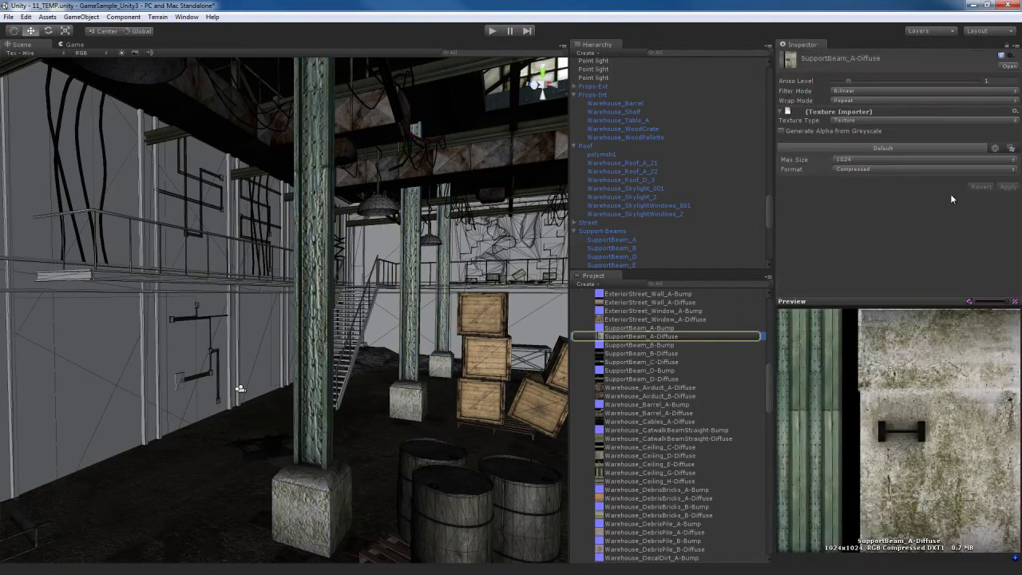
pyautogui.click(863, 132)
pyautogui.click(1008, 187)
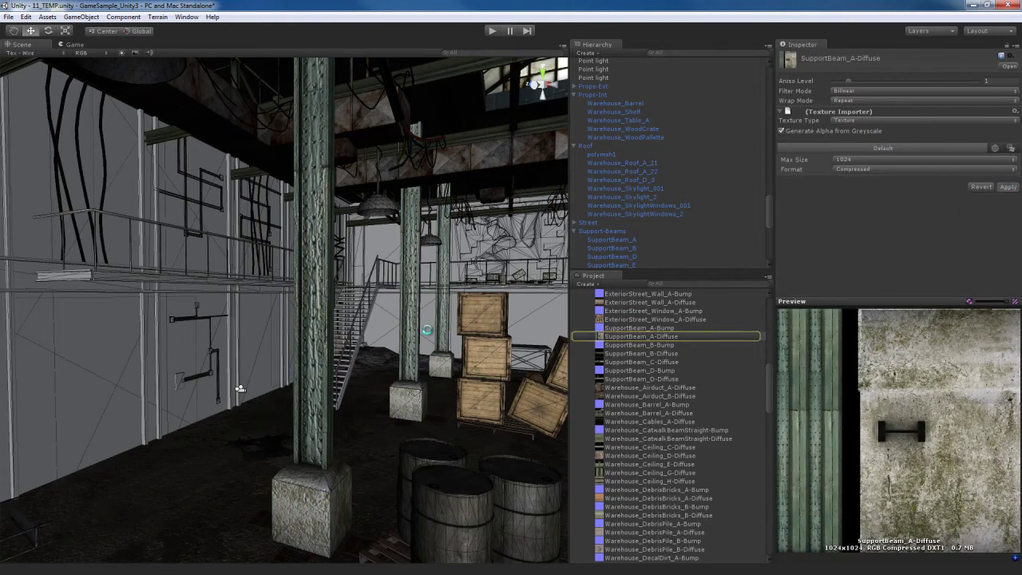
pyautogui.moveTo(427, 329); pyautogui.dragTo(396, 324, button='right')
pyautogui.click(119, 327)
pyautogui.moveTo(302, 355); pyautogui.dragTo(274, 357, button='right')
pyautogui.click(226, 337)
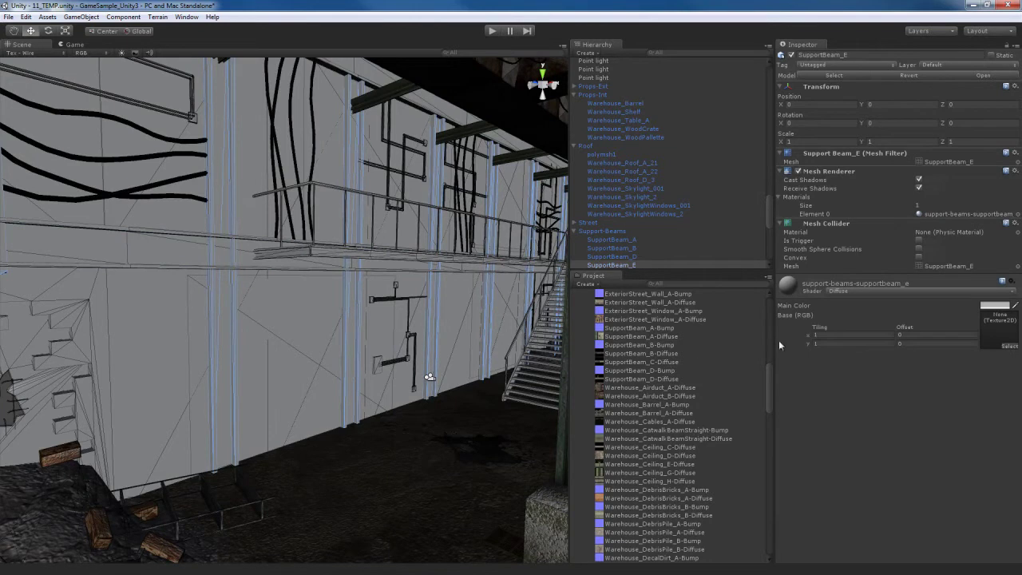
pyautogui.click(937, 292)
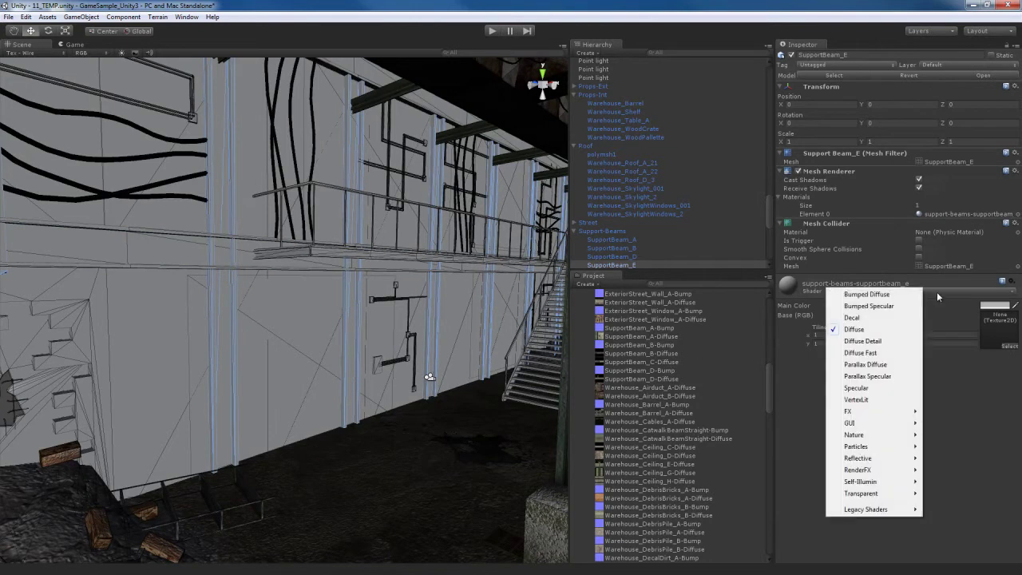
pyautogui.moveTo(362, 385); pyautogui.dragTo(391, 383, button='right')
# Step: Locate the material used by SupportBeam_A and assign that support-beams-supportbeam_e_25 material to the SupportBeam_E wall beams
pyautogui.click(485, 308)
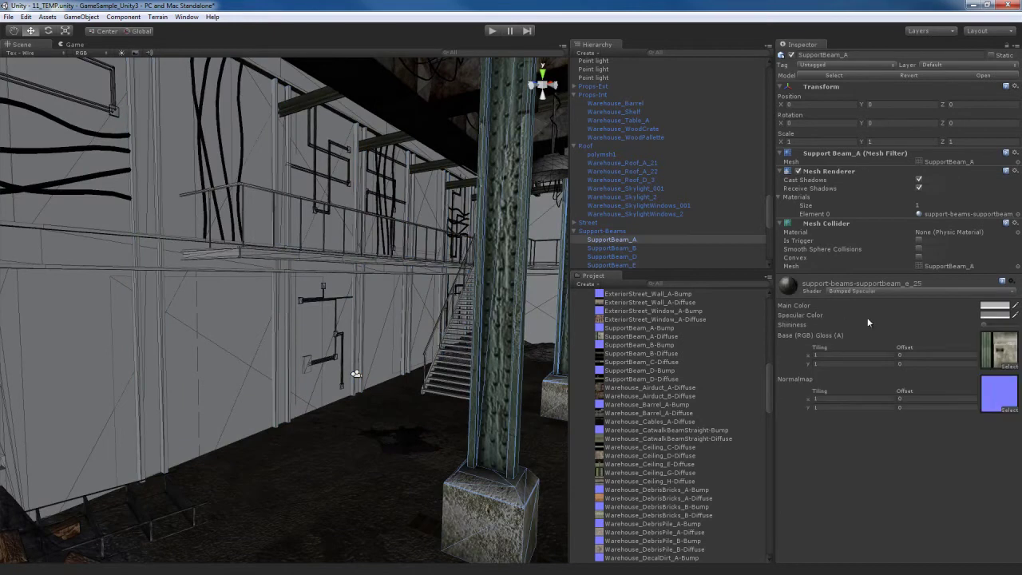
pyautogui.click(958, 214)
pyautogui.scroll(-6, 690, 338)
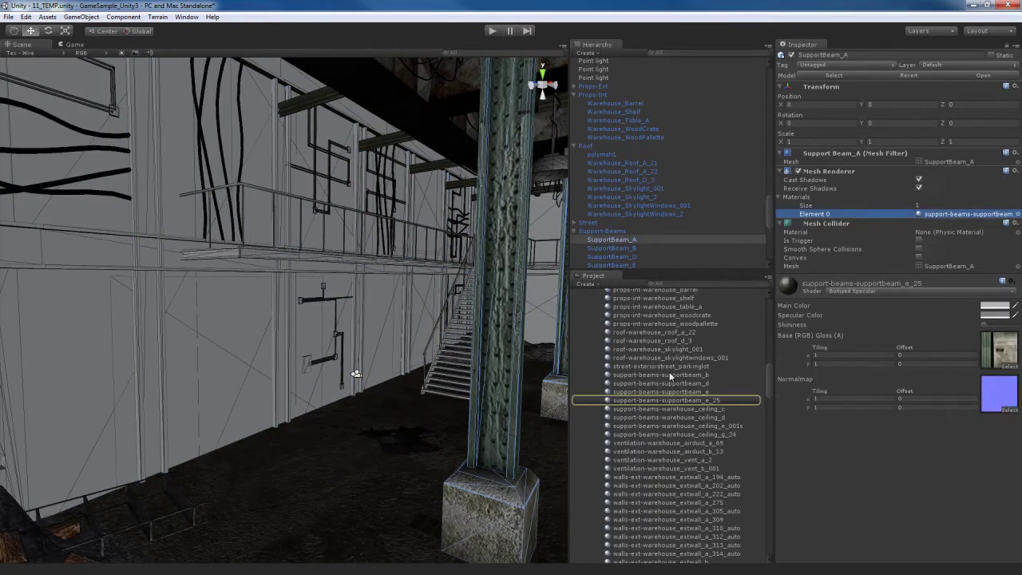
pyautogui.scroll(2, 693, 329)
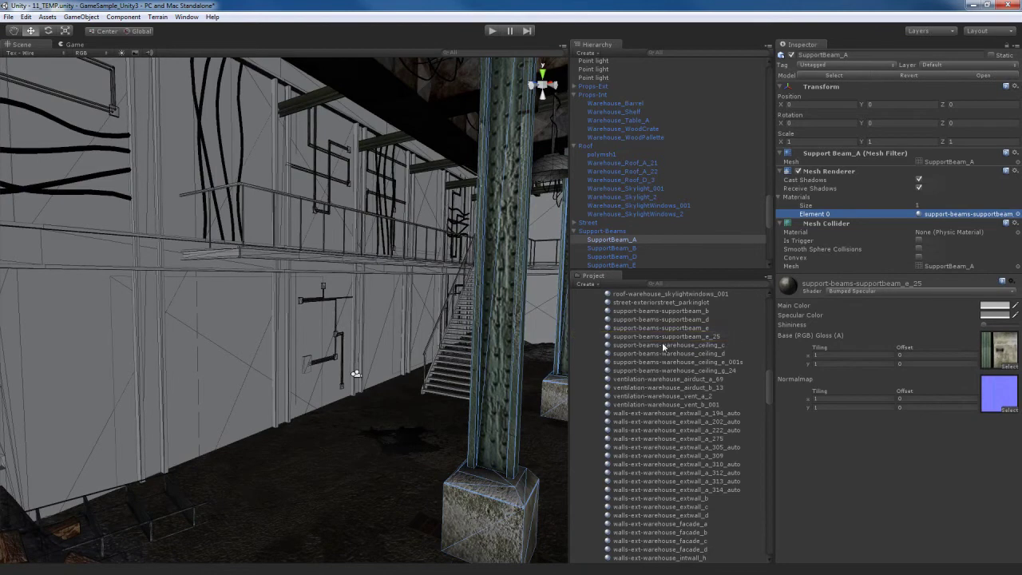
pyautogui.click(150, 312)
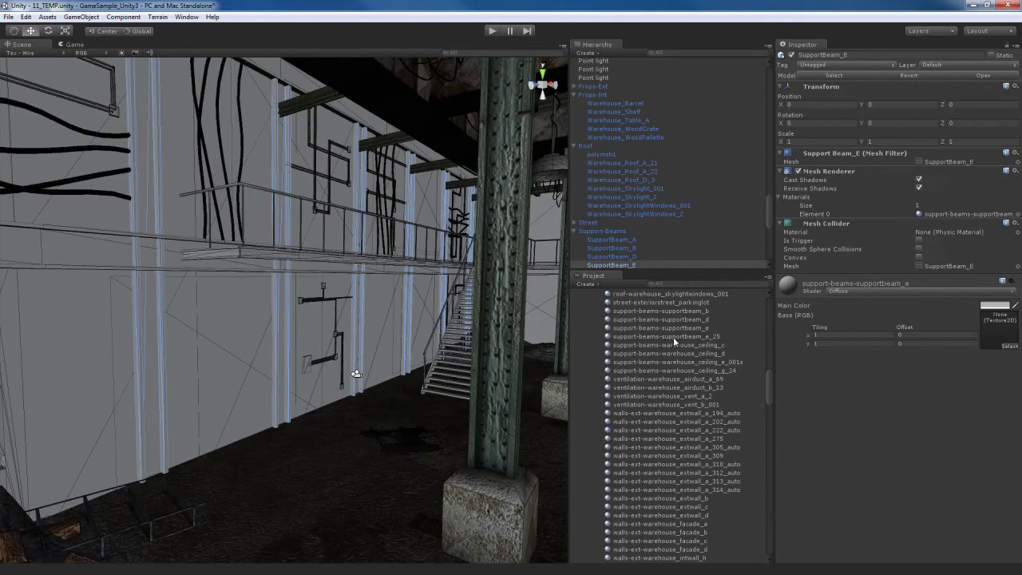
pyautogui.moveTo(673, 335); pyautogui.dragTo(966, 217)
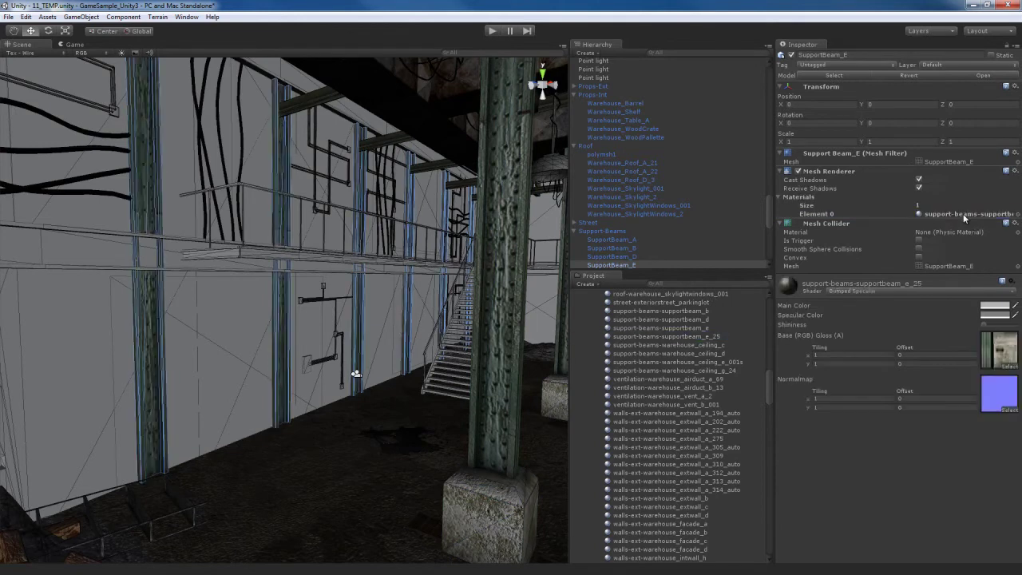
# Step: Assign the support-beams-supportbeam_e_25 material to the fallen SupportBeam_E_25 beam on the debris pile
pyautogui.moveTo(354, 372); pyautogui.dragTo(124, 408, button='right')
pyautogui.click(286, 357)
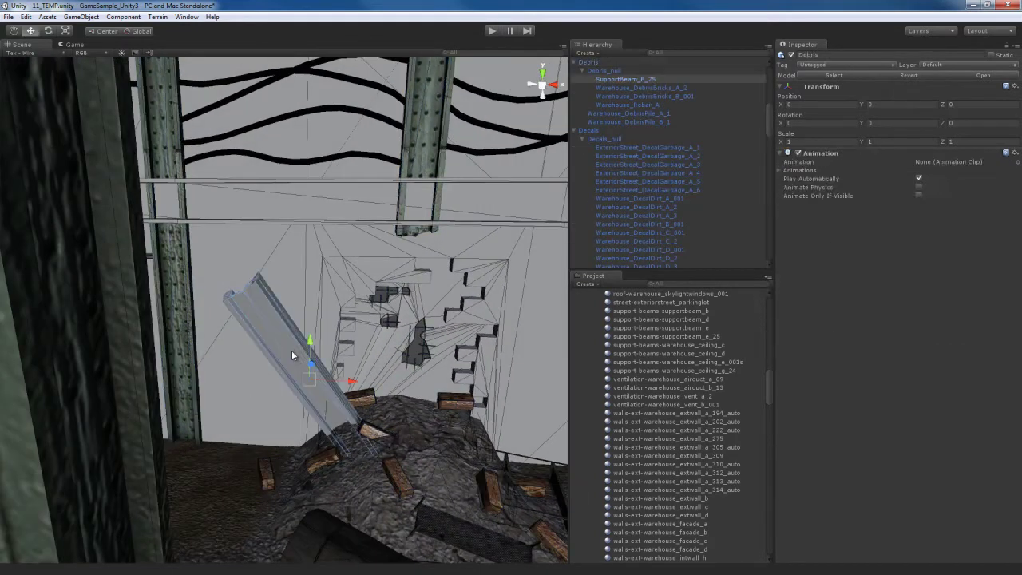
pyautogui.moveTo(302, 351); pyautogui.dragTo(363, 352, button='right')
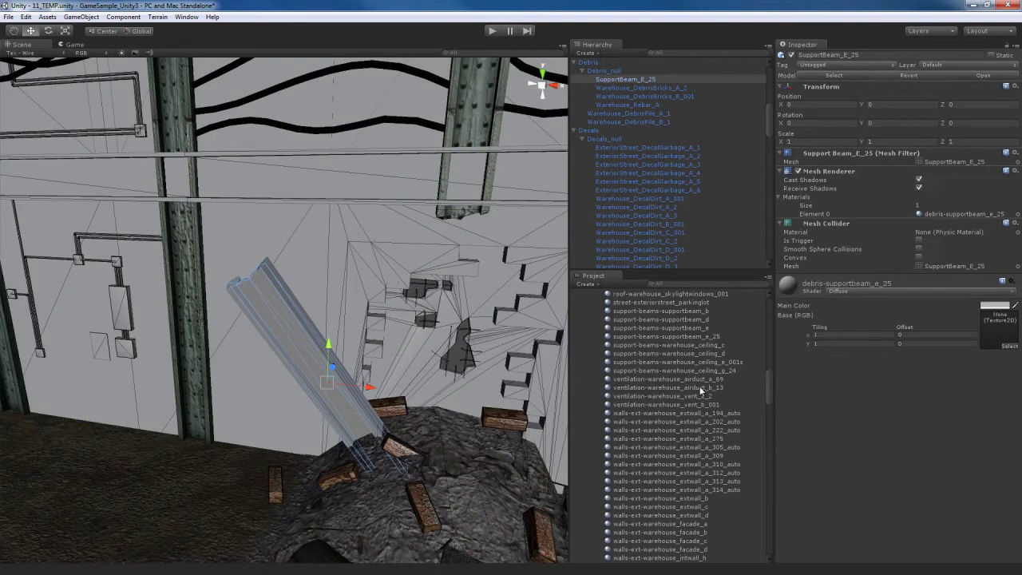
pyautogui.moveTo(665, 339); pyautogui.dragTo(975, 218)
# Step: Search the project assets for "supportbeam" and set the horizontal SupportBeam_D beam's shader to Bumped Specular
pyautogui.moveTo(426, 366); pyautogui.dragTo(266, 375, button='right')
pyautogui.click(204, 272)
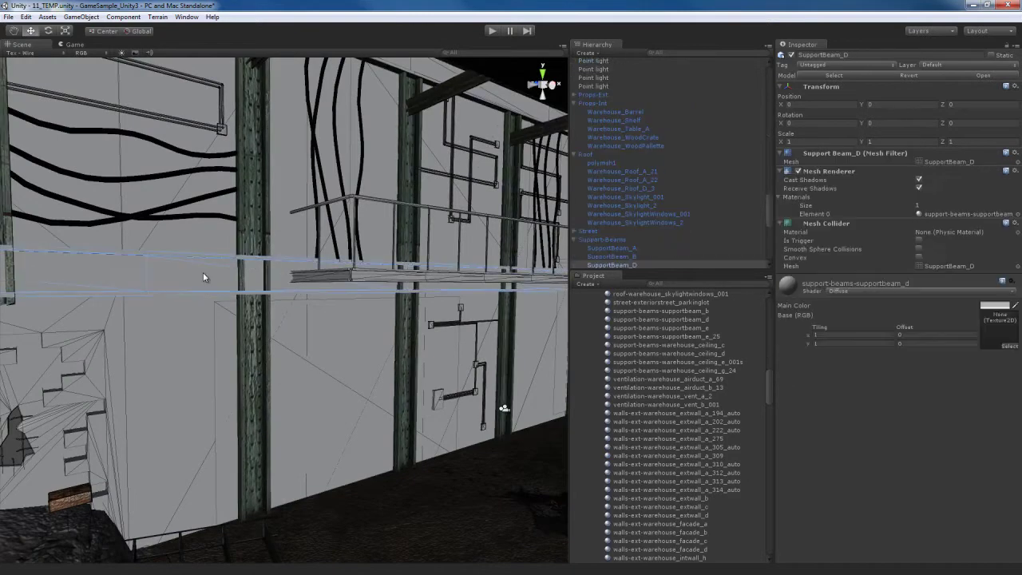
pyautogui.click(688, 285)
pyautogui.write('supportbeam')
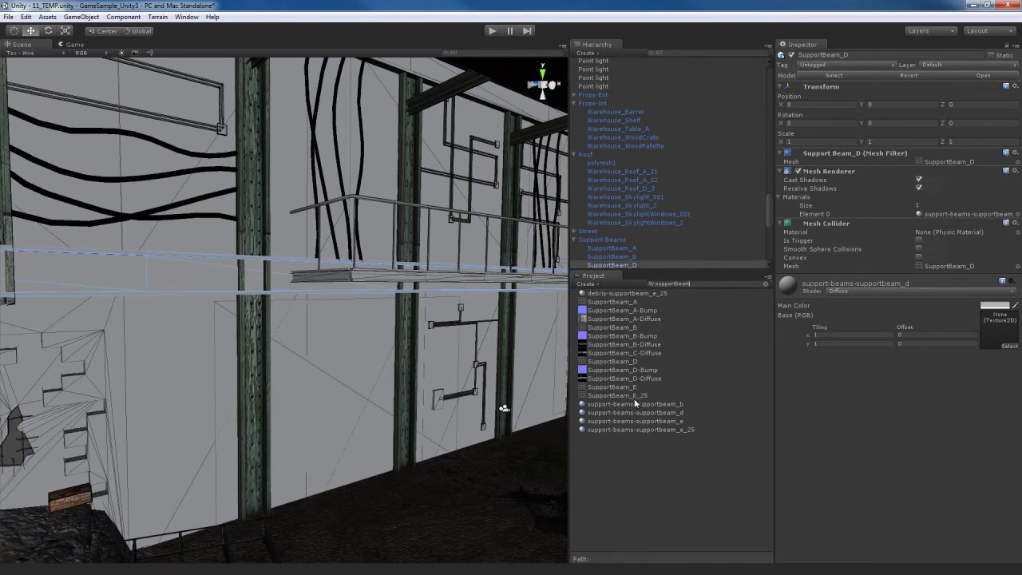
pyautogui.click(910, 291)
pyautogui.click(878, 306)
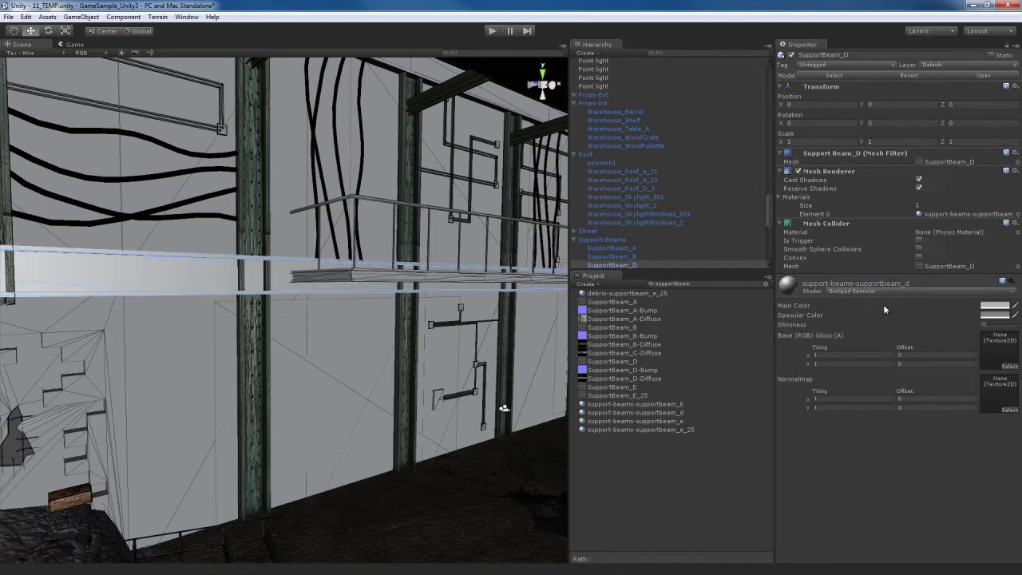
# Step: Assign SupportBeam_D-Diffuse as base texture and SupportBeam_D-Bump as normal map on SupportBeam_D, and fix the bump texture's normal map marking
pyautogui.moveTo(970, 352); pyautogui.dragTo(998, 351)
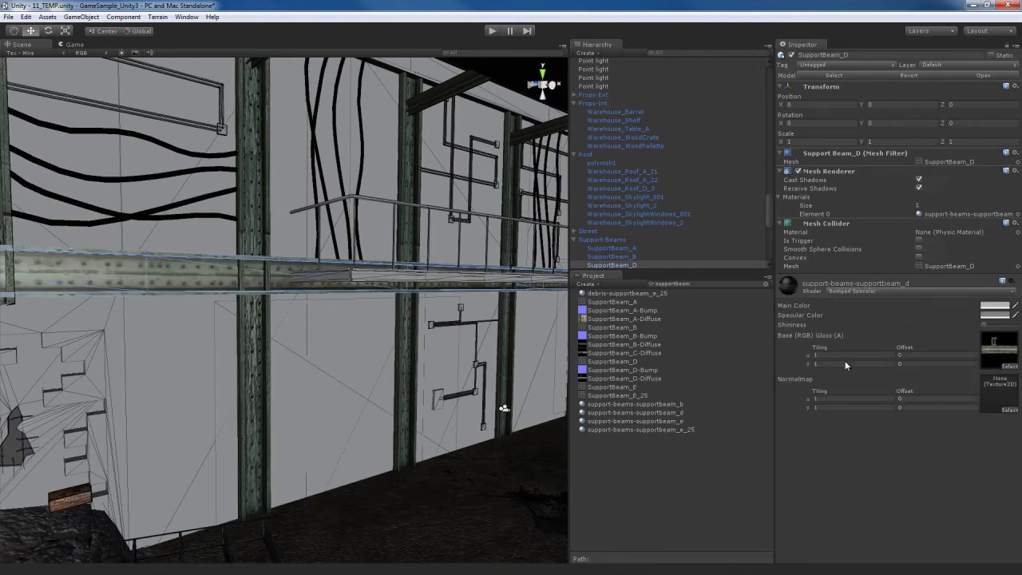
pyautogui.moveTo(625, 372); pyautogui.dragTo(988, 395)
pyautogui.click(1003, 429)
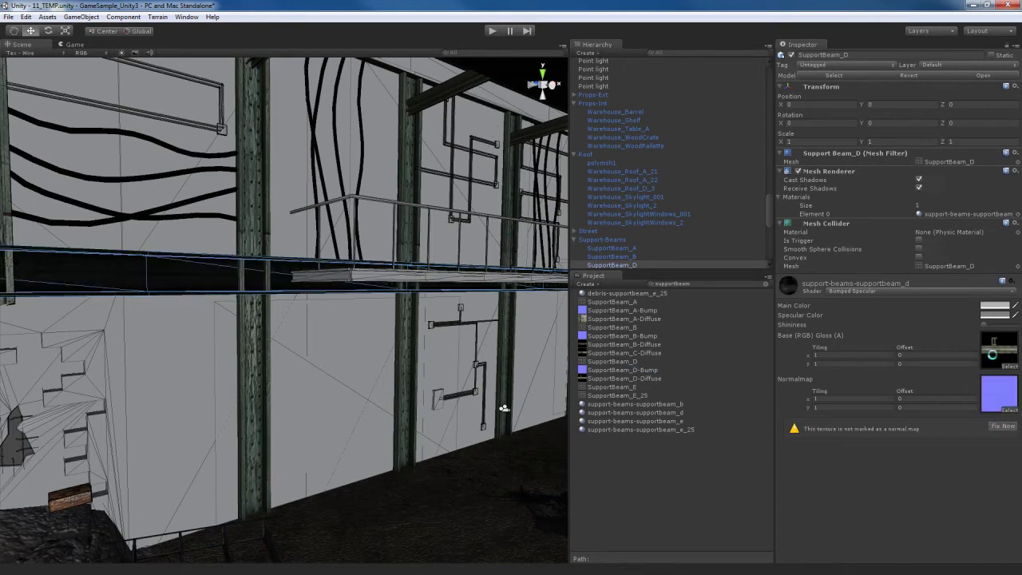
# Step: Enable Generate Alpha from Greyscale for the SupportBeam_D-Diffuse texture and apply the import settings
pyautogui.click(994, 351)
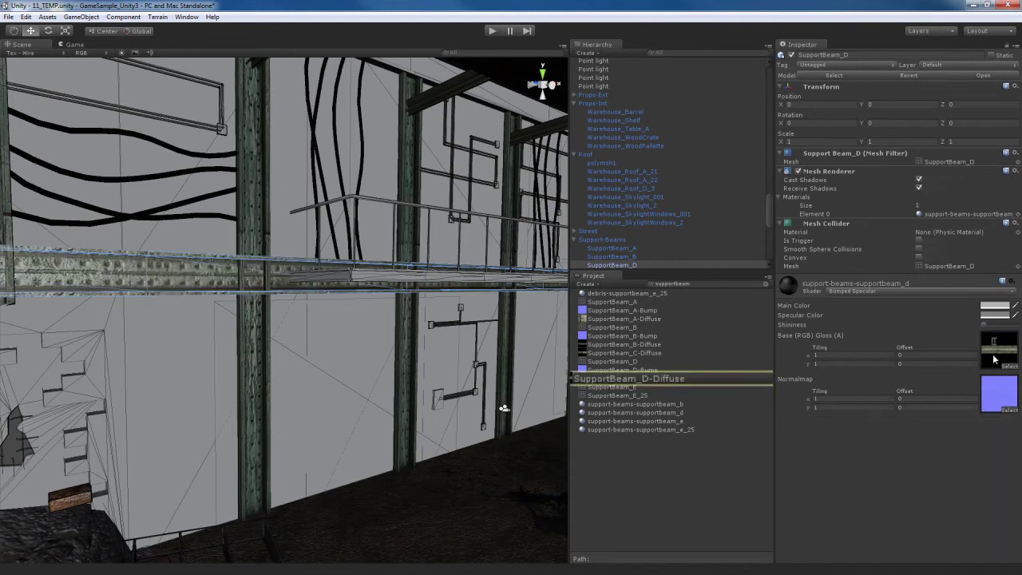
pyautogui.click(645, 380)
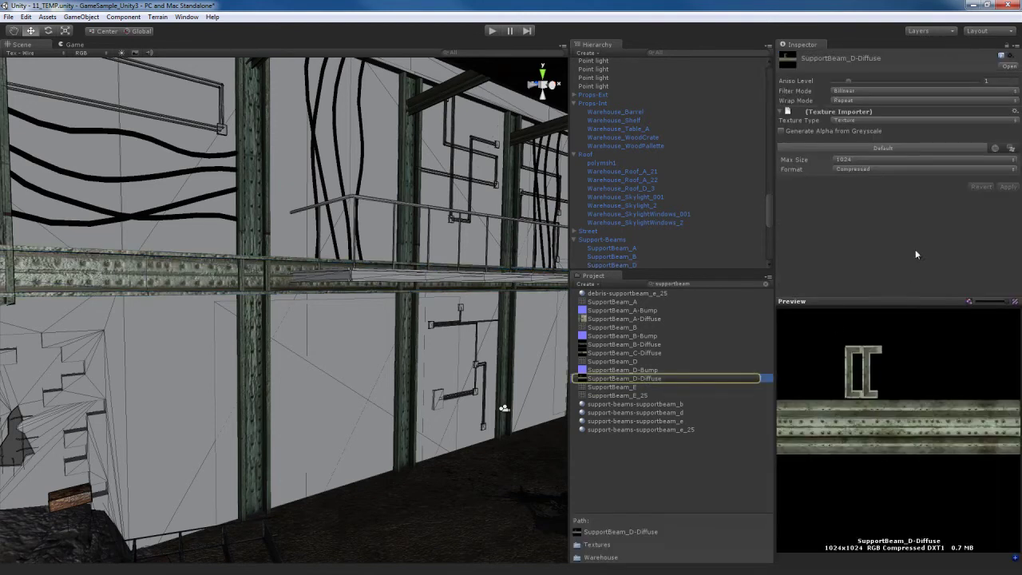
pyautogui.click(846, 133)
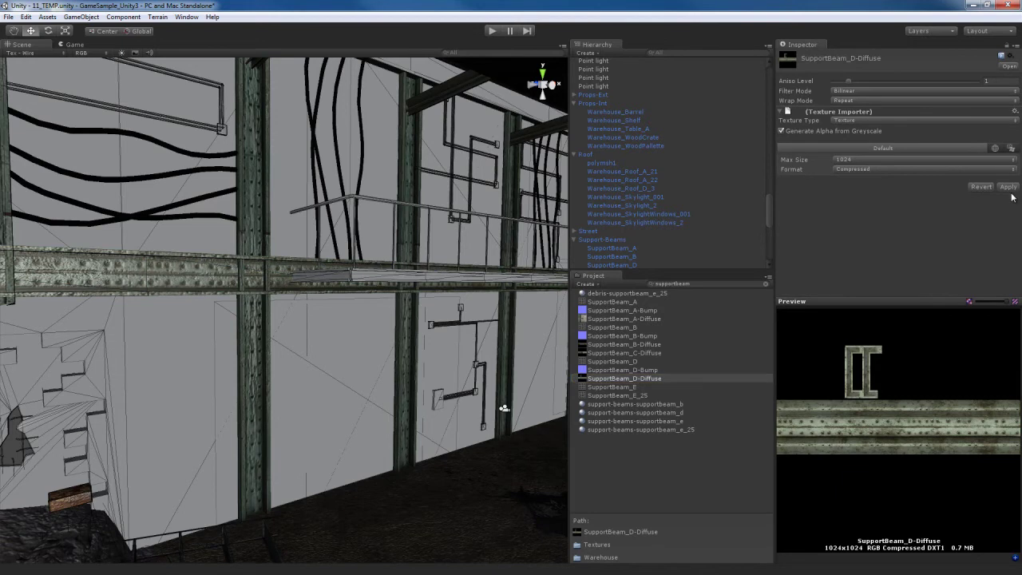
pyautogui.click(1007, 187)
# Step: Check the material of the upper Warehouse_Ceiling_C beam against SupportBeam_D's and locate SupportBeam_D's material in the project
pyautogui.moveTo(281, 391); pyautogui.dragTo(306, 308, button='right')
pyautogui.click(264, 273)
pyautogui.moveTo(263, 273); pyautogui.dragTo(267, 218, button='right')
pyautogui.click(274, 188)
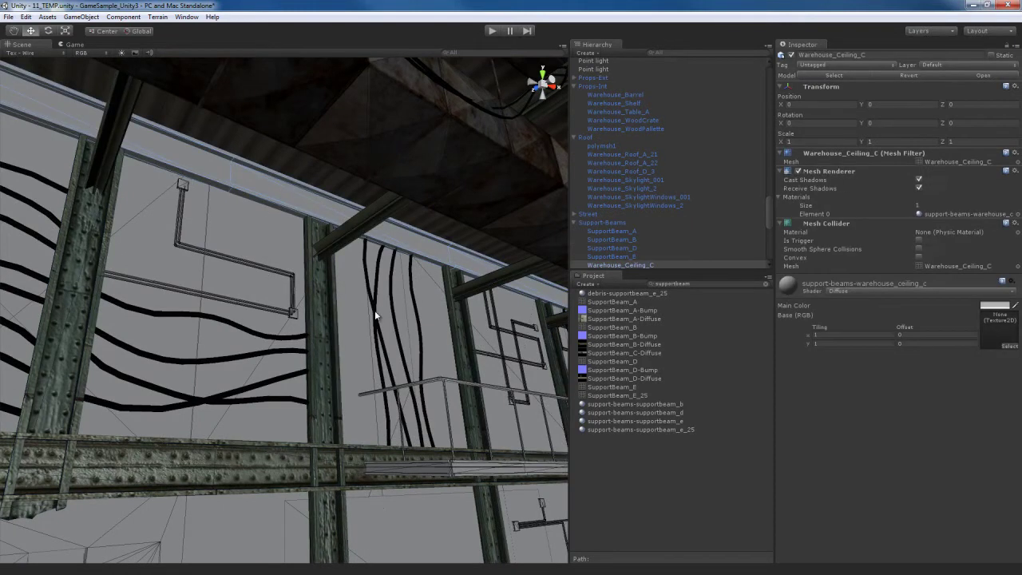
pyautogui.click(268, 468)
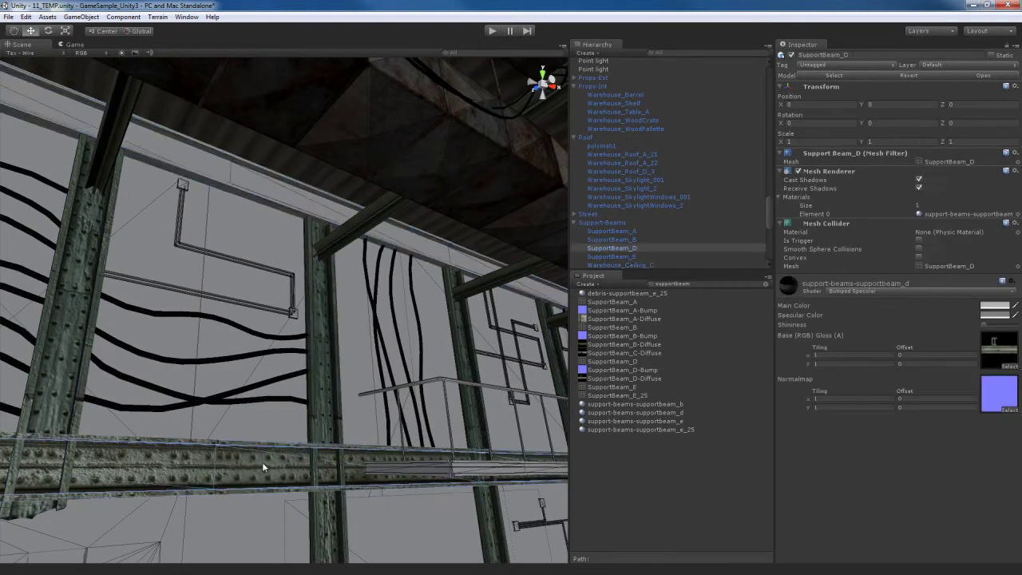
pyautogui.click(949, 214)
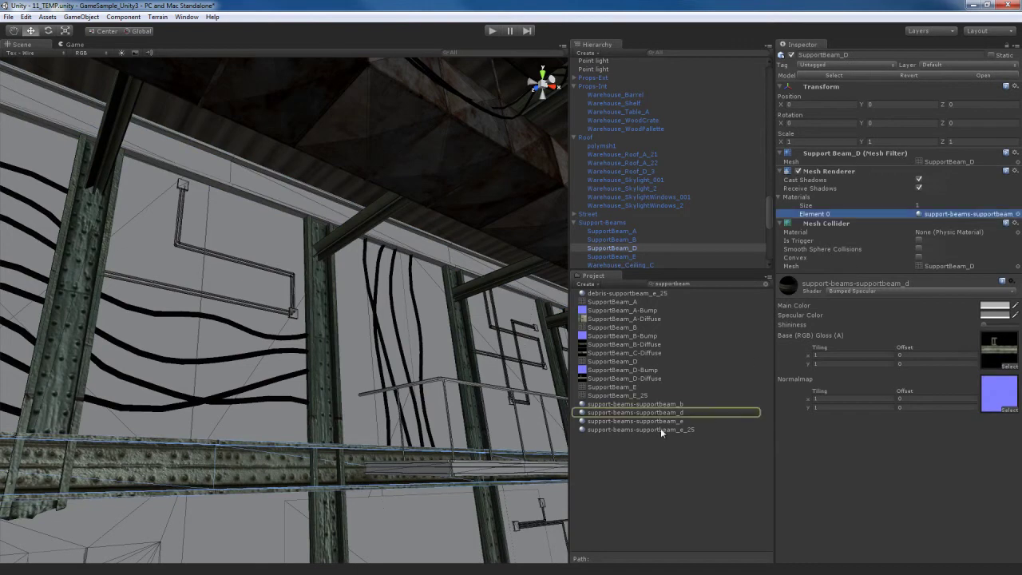
# Step: Select the upper Warehouse_Ceiling_C beam and search the project assets for "ceiling"
pyautogui.click(270, 188)
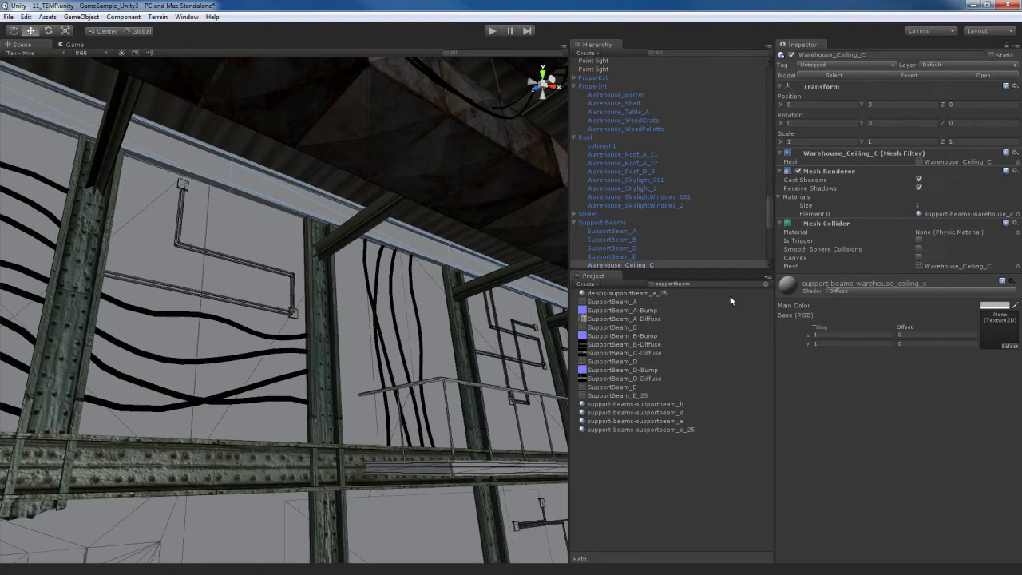
pyautogui.click(709, 285)
pyautogui.write('ceiling')
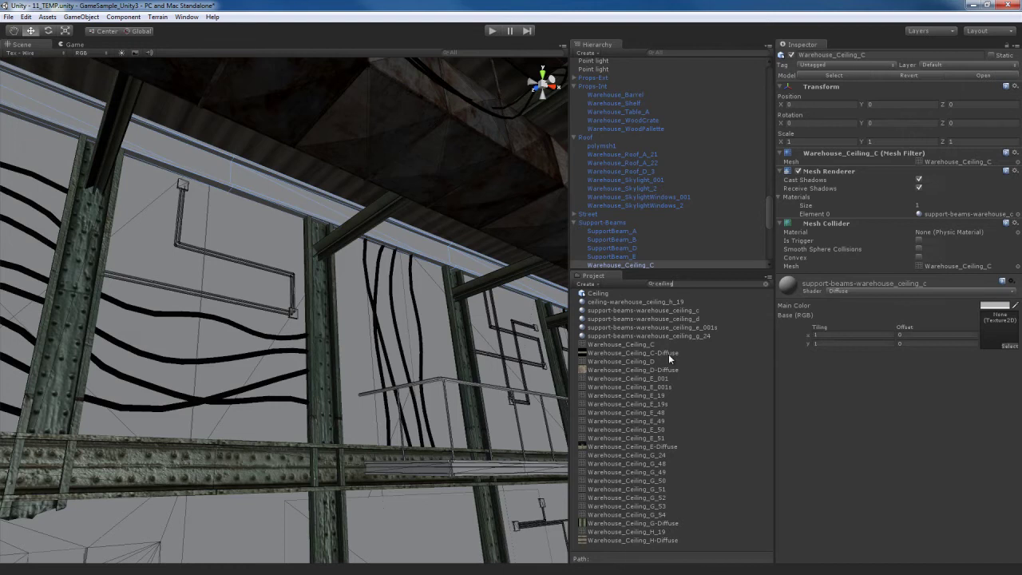
# Step: Locate the horizontal SupportBeam_D beam's material in the project and assign it to the upper Warehouse_Ceiling_C beam
pyautogui.click(268, 461)
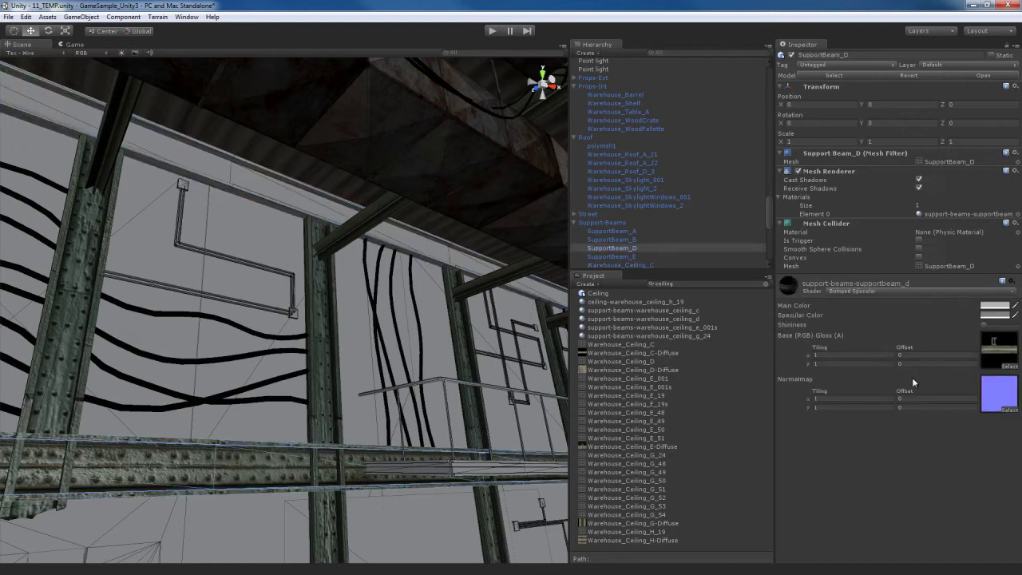
pyautogui.click(966, 212)
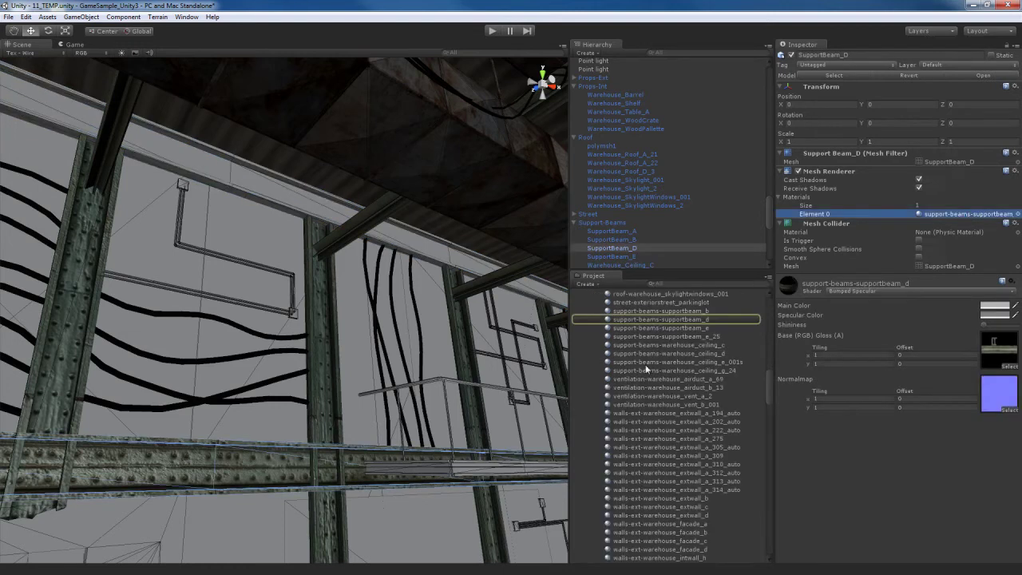
pyautogui.click(272, 196)
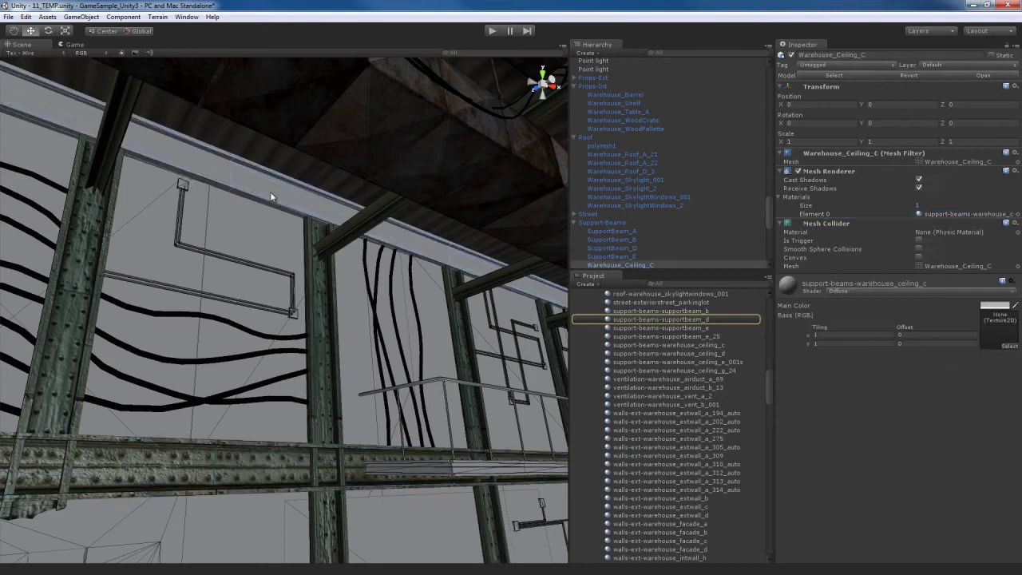
pyautogui.moveTo(958, 236); pyautogui.dragTo(973, 215)
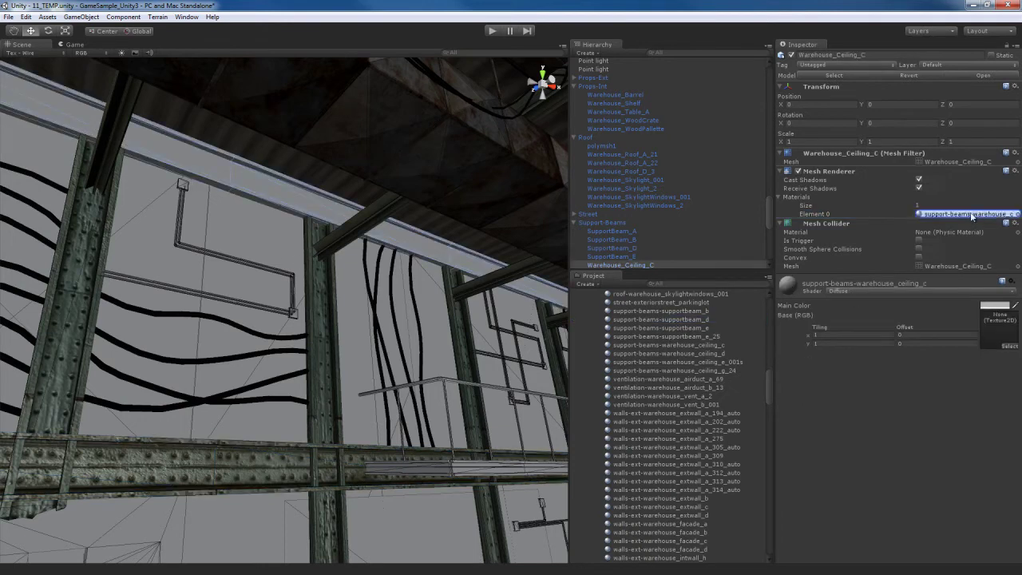
# Step: Select the untextured Warehouse_Ceiling_D block above the corner column and keep its shader on Diffuse
pyautogui.keyDown('alt'); pyautogui.moveTo(396, 337); pyautogui.dragTo(369, 361); pyautogui.keyUp('alt')
pyautogui.moveTo(335, 324); pyautogui.dragTo(298, 192, button='right')
pyautogui.press('w')
pyautogui.click(298, 192)
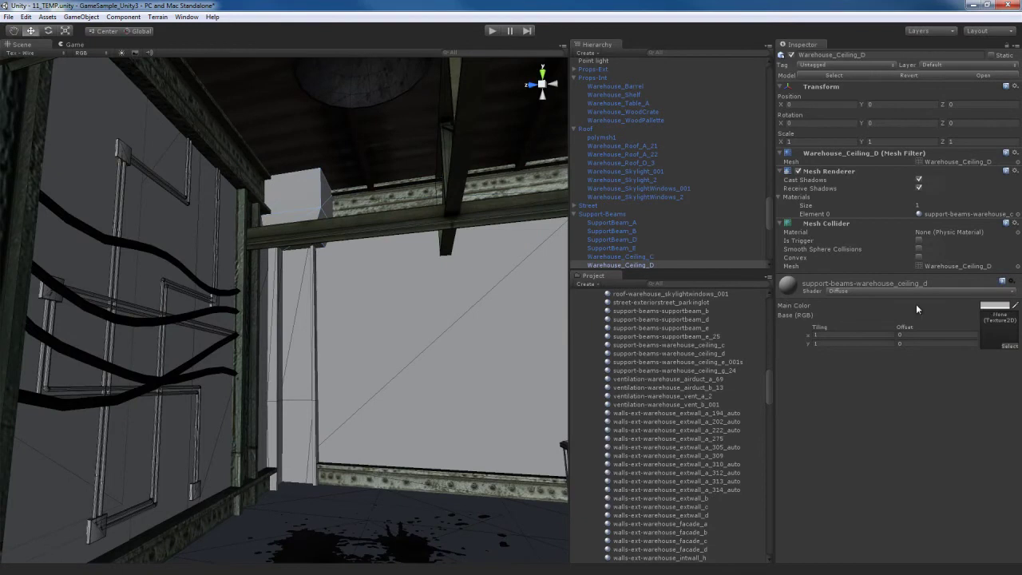
pyautogui.click(895, 292)
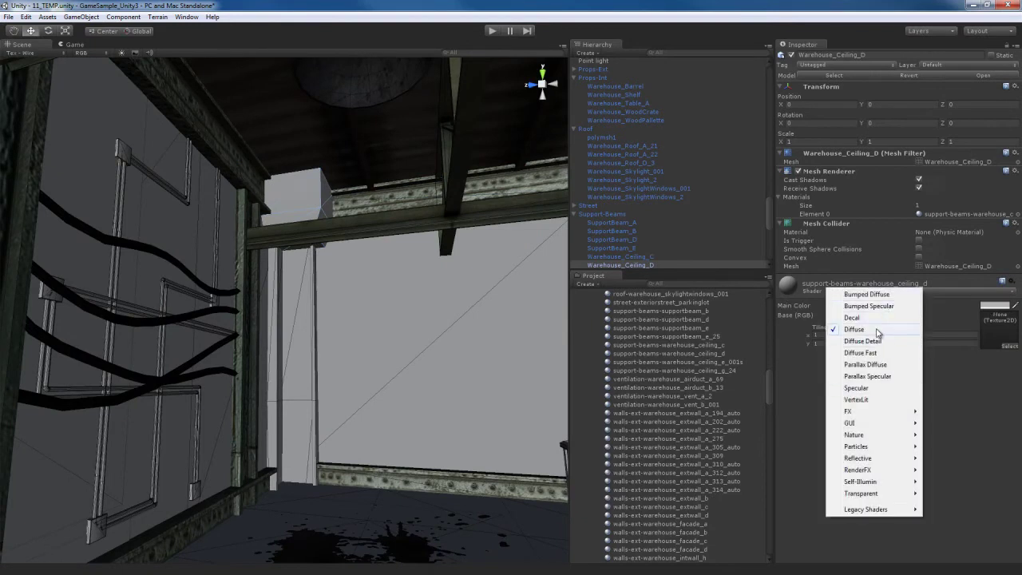
pyautogui.click(935, 321)
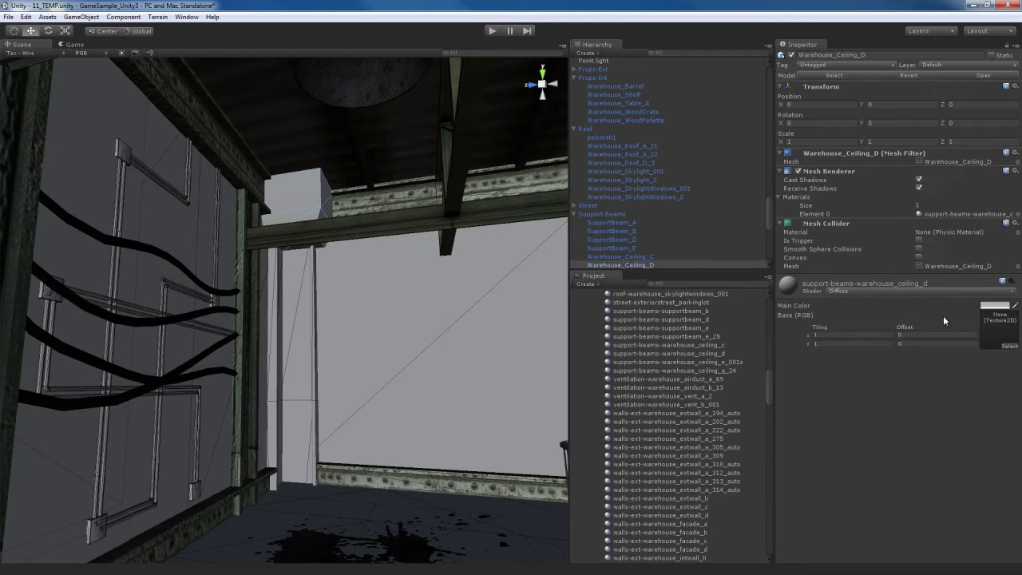
# Step: Search the project assets for "ceiling d" and assign Warehouse_Ceiling_D-Diffuse as the base texture of Warehouse_Ceiling_D
pyautogui.click(693, 286)
pyautogui.write('ceilingd')
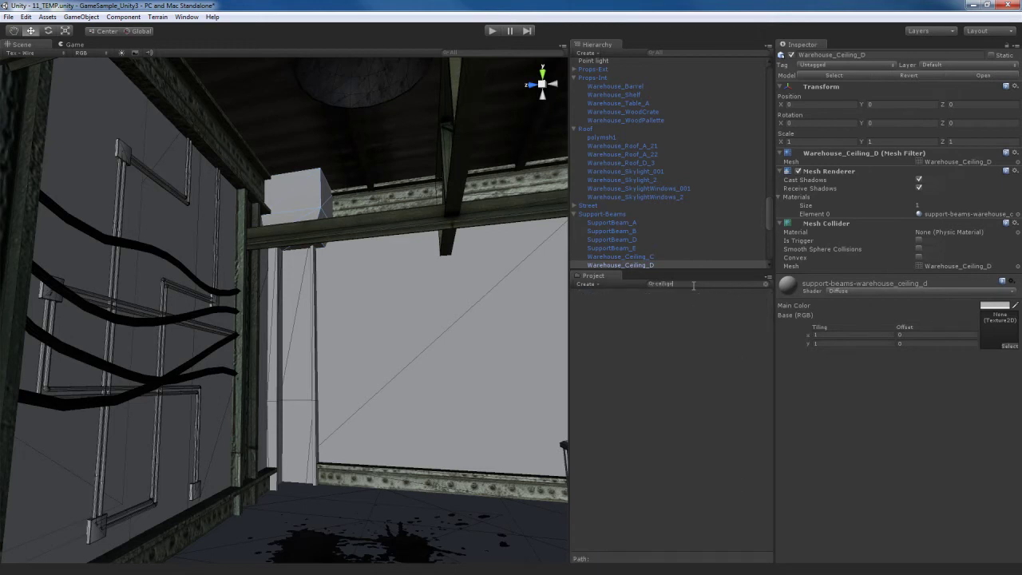
pyautogui.press('BackSpace')
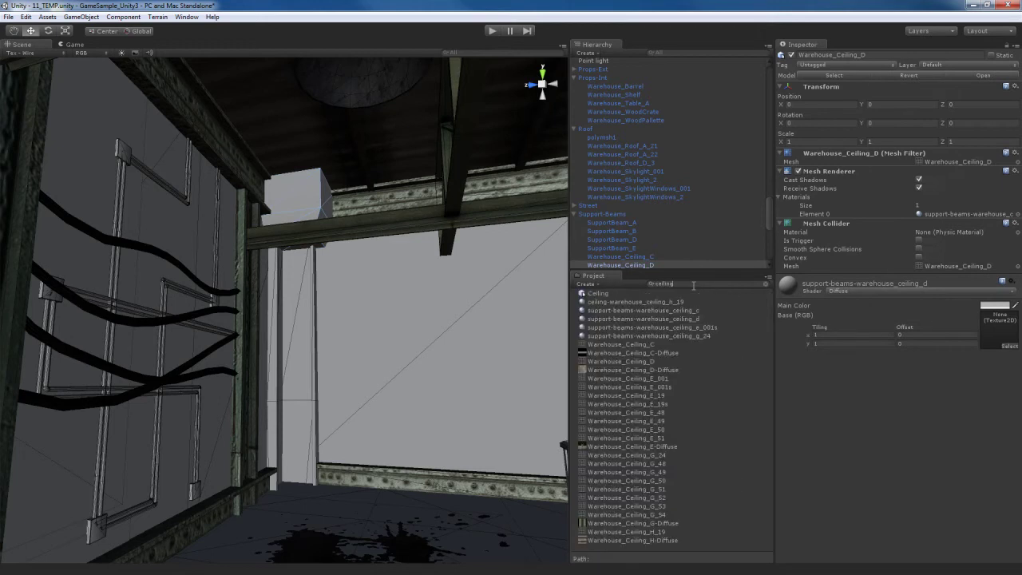
pyautogui.write('D')
pyautogui.press('BackSpace')
pyautogui.write('d')
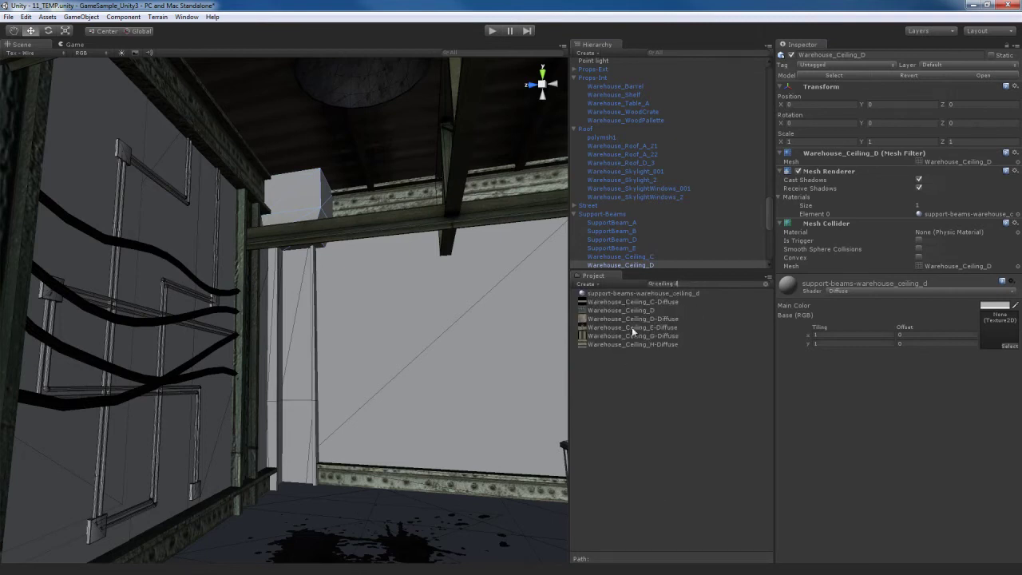
pyautogui.moveTo(630, 318); pyautogui.dragTo(1000, 331)
# Step: Select the untextured SupportBeam_B corner column and search the project assets for "supportbeam b"
pyautogui.moveTo(405, 341); pyautogui.dragTo(366, 403, button='right')
pyautogui.press('s')
pyautogui.press('w')
pyautogui.scroll(-10, 366, 405)
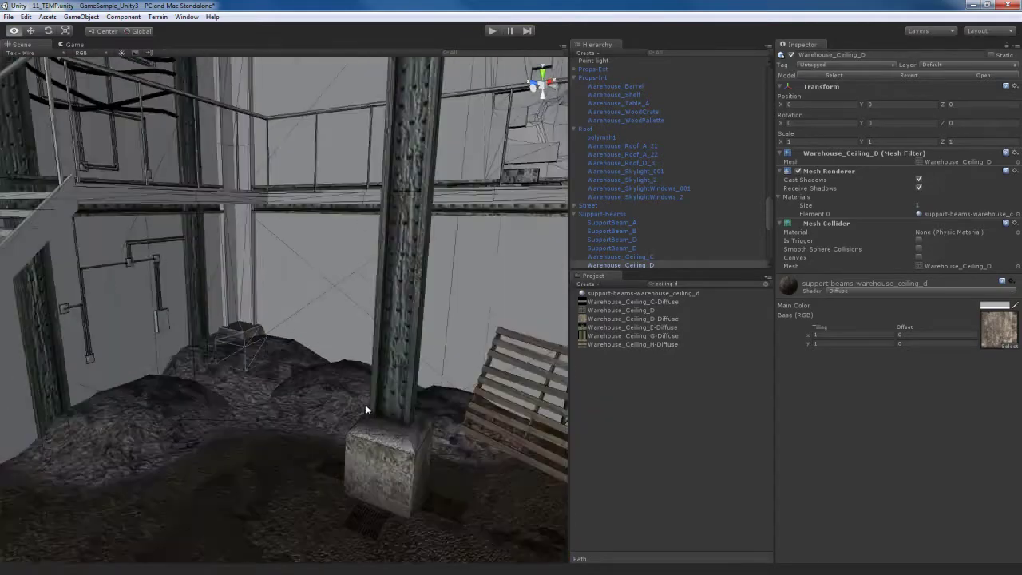
pyautogui.scroll(-10, 357, 375)
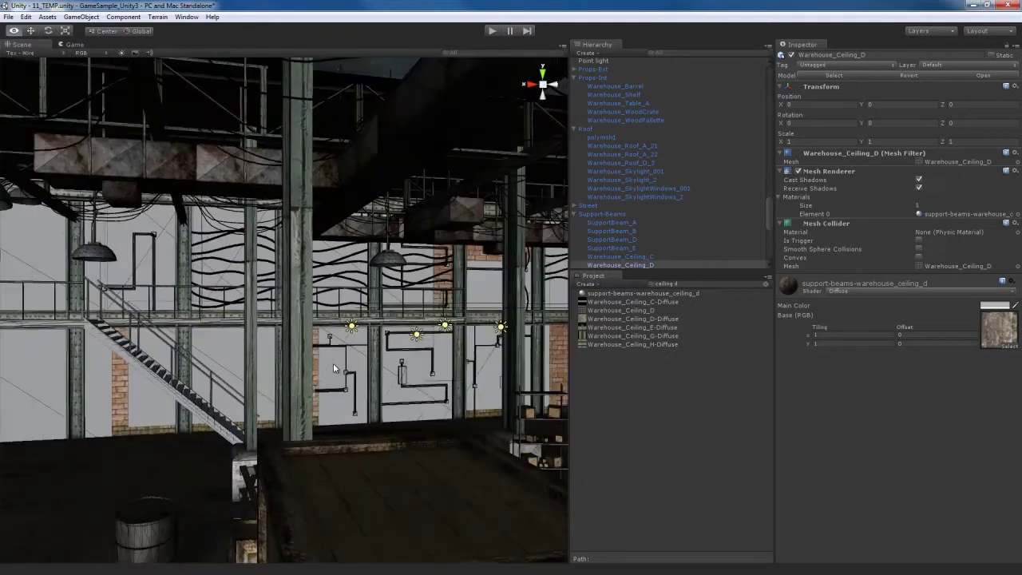
pyautogui.moveTo(334, 369); pyautogui.dragTo(638, 320, button='right')
pyautogui.press('w')
pyautogui.click(274, 312)
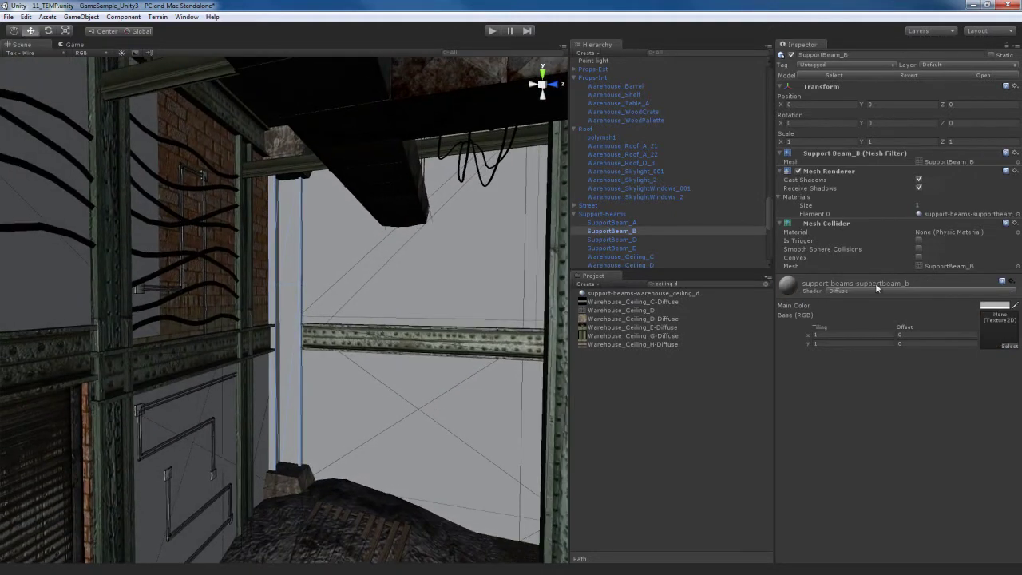
pyautogui.click(722, 284)
pyautogui.write('supportbeam b')
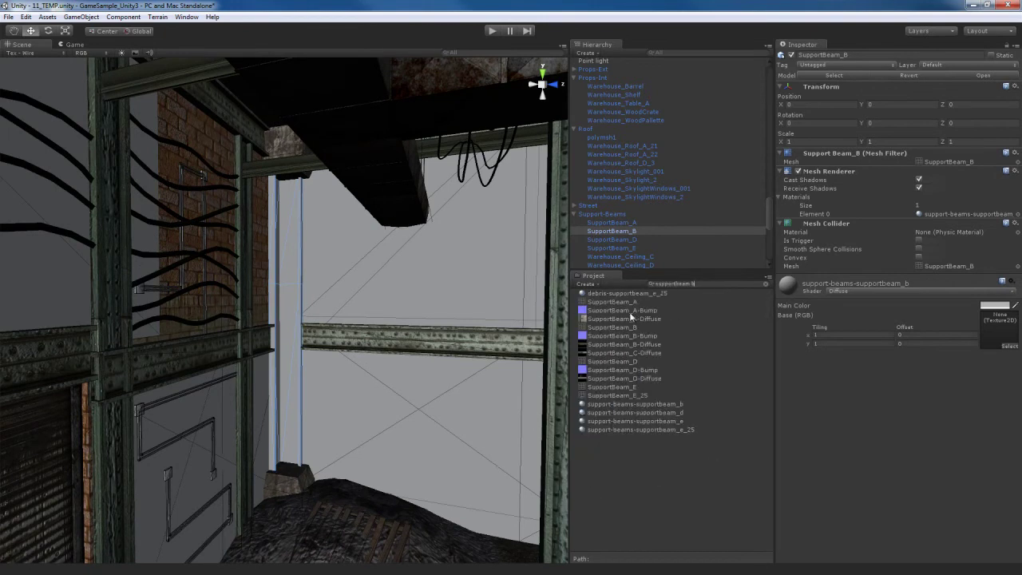
# Step: Give SupportBeam_B's material a Bumped Specular shader with SupportBeam_B-Diffuse as base and SupportBeam_B-Bump as normal map, fixing the bump texture's normal map marking
pyautogui.click(918, 289)
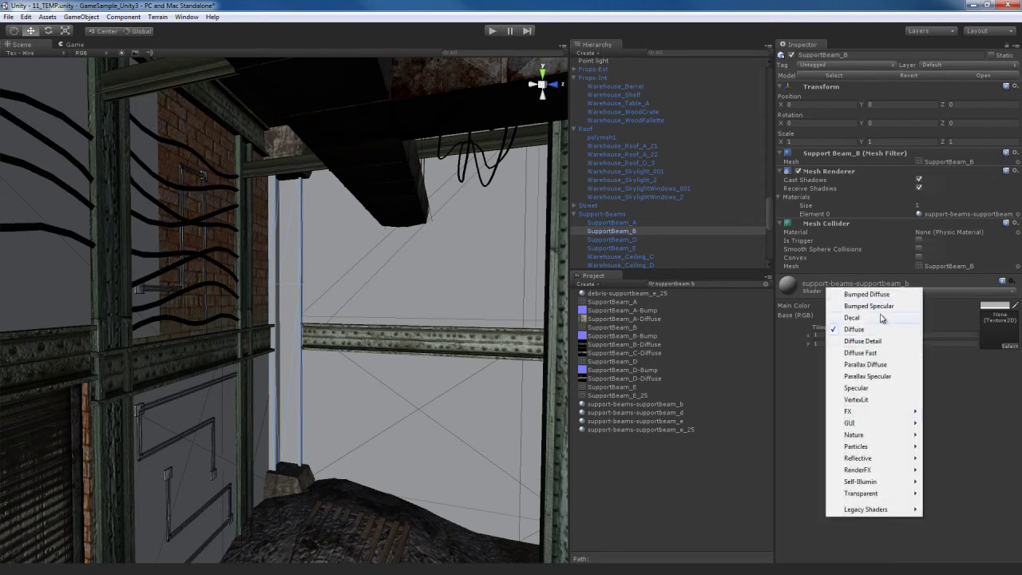
pyautogui.click(868, 306)
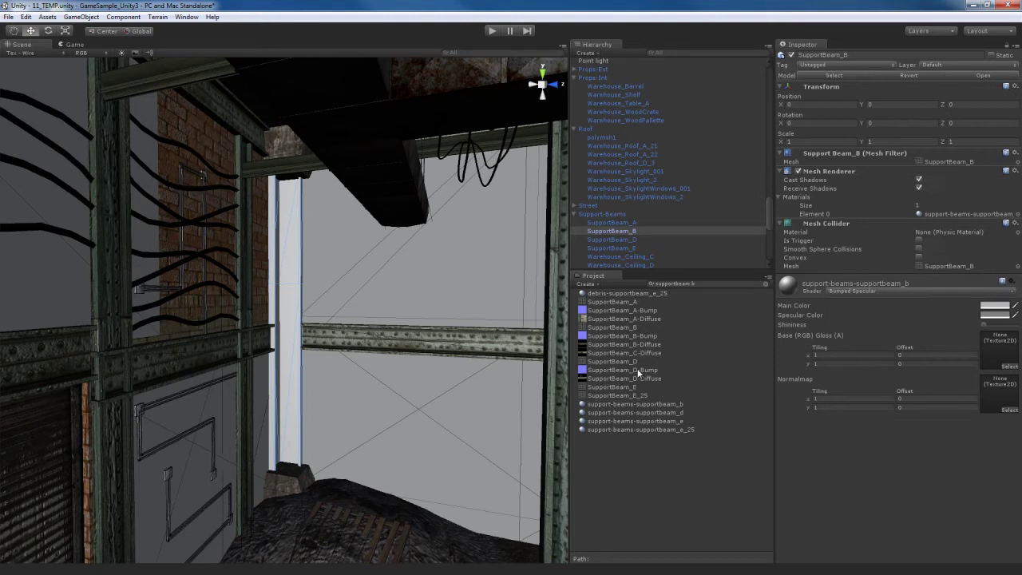
pyautogui.moveTo(614, 343); pyautogui.dragTo(997, 353)
pyautogui.moveTo(628, 337); pyautogui.dragTo(1004, 389)
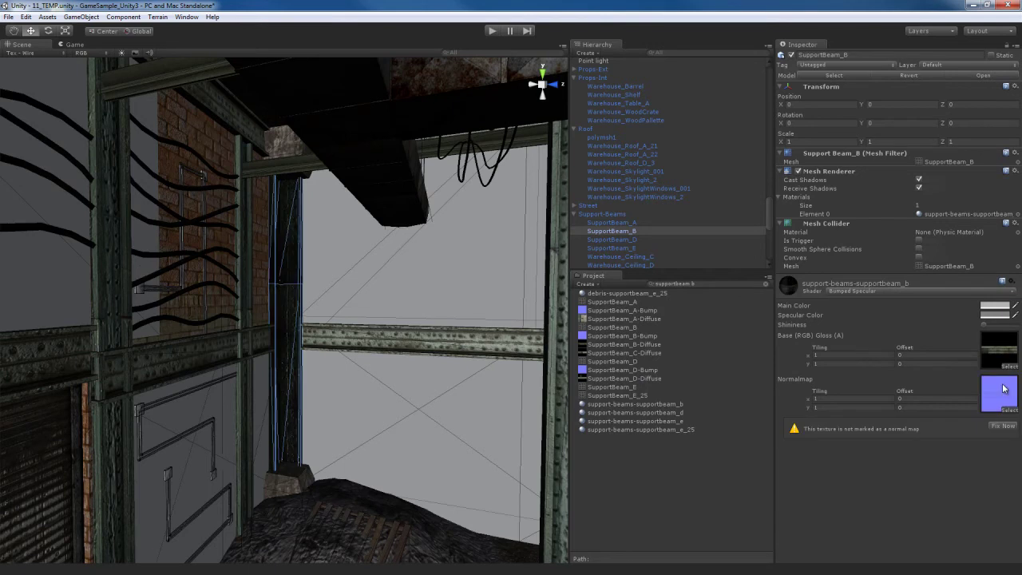
pyautogui.click(1002, 425)
# Step: Compare the SupportBeam_B column with the horizontal SupportBeam_D beam and replace its material with support-beams-supportbeam_d
pyautogui.moveTo(337, 335); pyautogui.dragTo(335, 331, button='right')
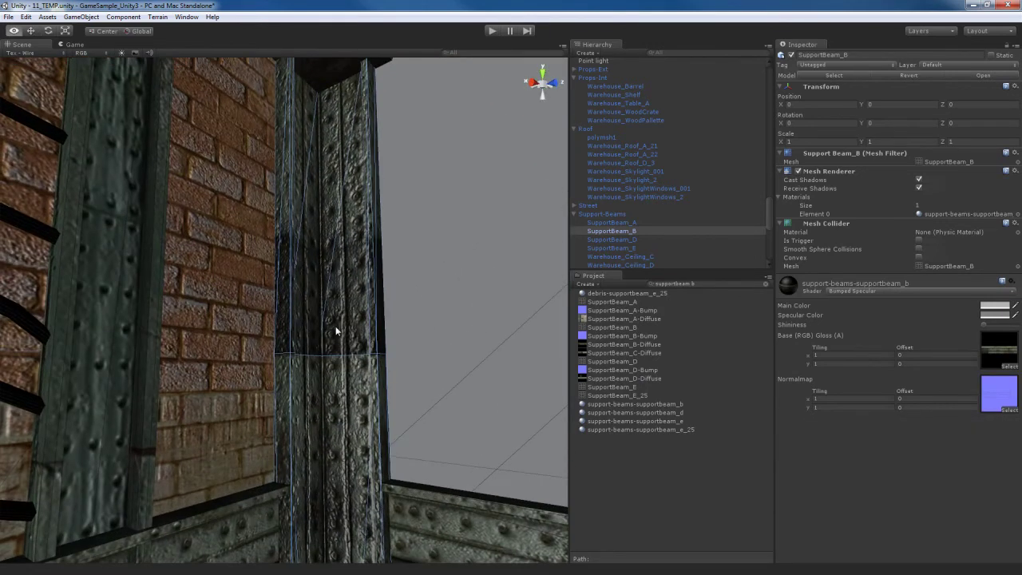
pyautogui.moveTo(336, 332); pyautogui.dragTo(272, 353, button='right')
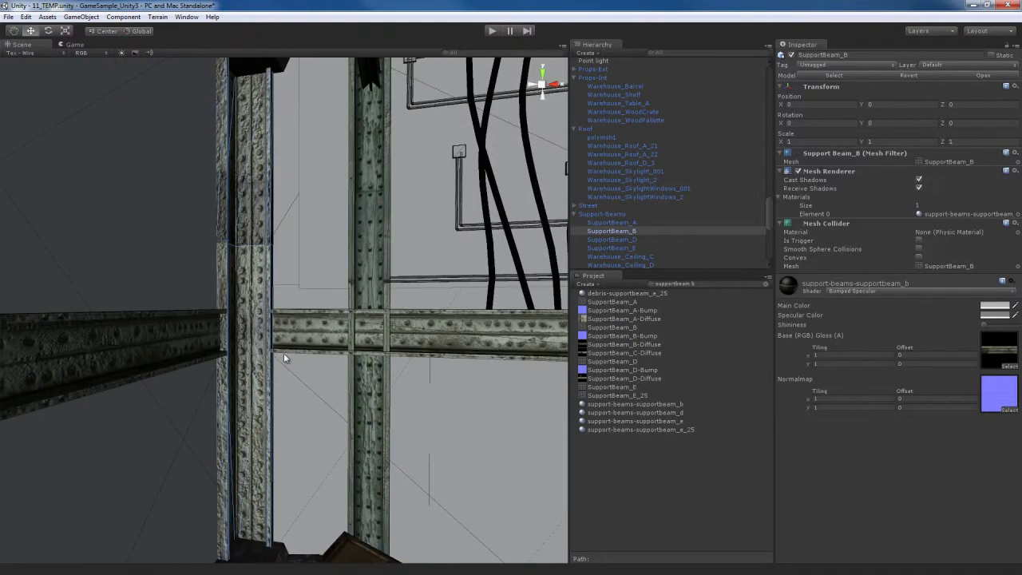
pyautogui.moveTo(368, 259); pyautogui.dragTo(365, 268, button='right')
pyautogui.moveTo(430, 323); pyautogui.dragTo(464, 313, button='right')
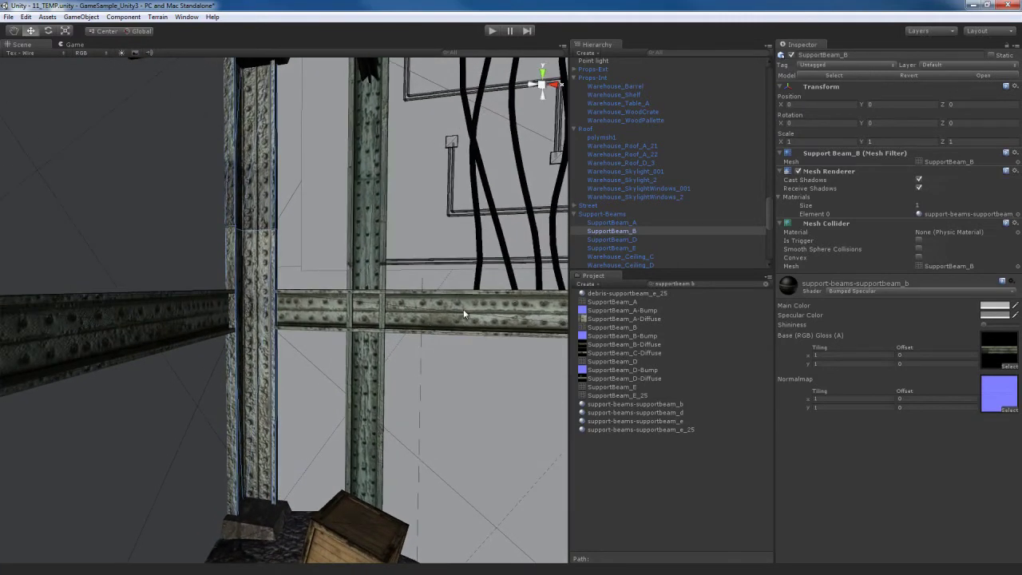
pyautogui.click(464, 305)
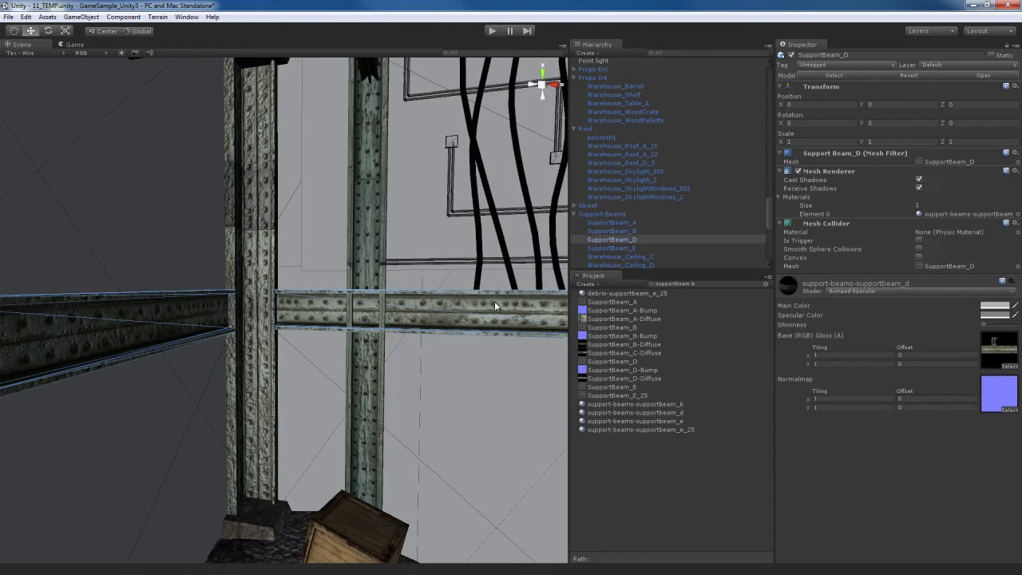
pyautogui.click(958, 213)
pyautogui.hotkey('ctrl', 'z')
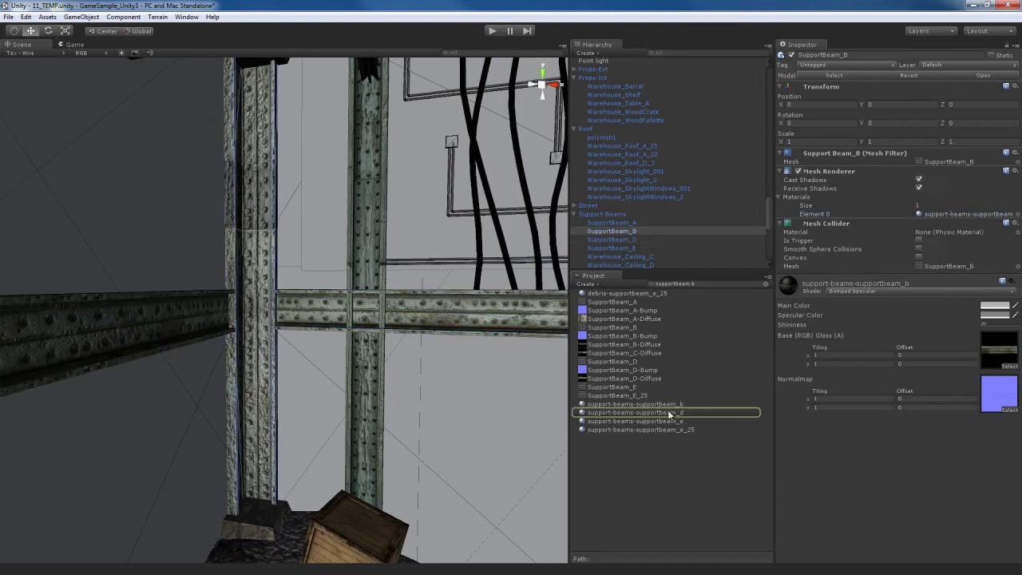
pyautogui.moveTo(949, 234); pyautogui.dragTo(956, 216)
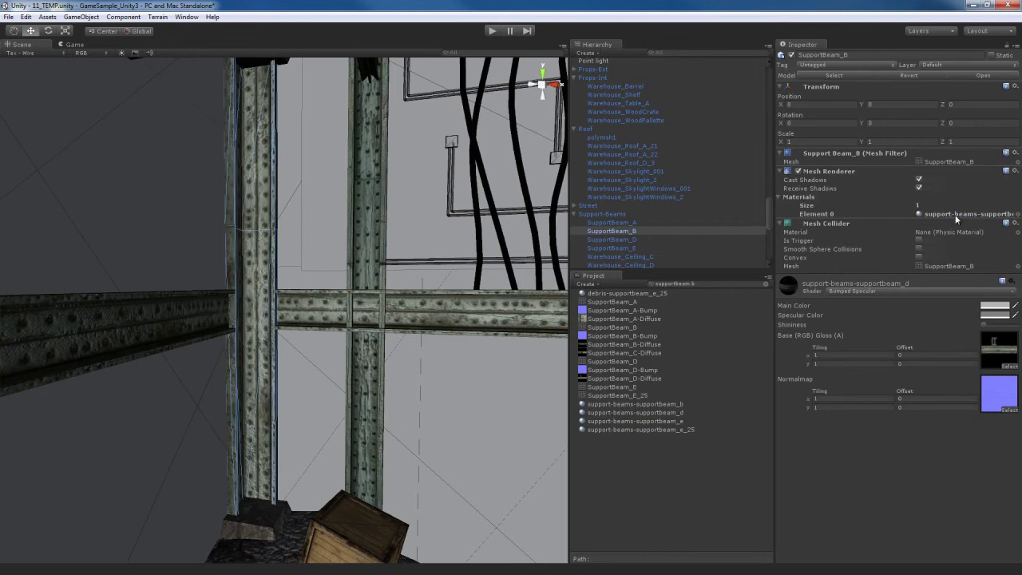
# Step: Select the untextured Warehouse_Door_A door beside the corner column and search the project assets for "door a"
pyautogui.moveTo(324, 387); pyautogui.dragTo(444, 401, button='right')
pyautogui.click(329, 263)
pyautogui.press('s')
pyautogui.press('w')
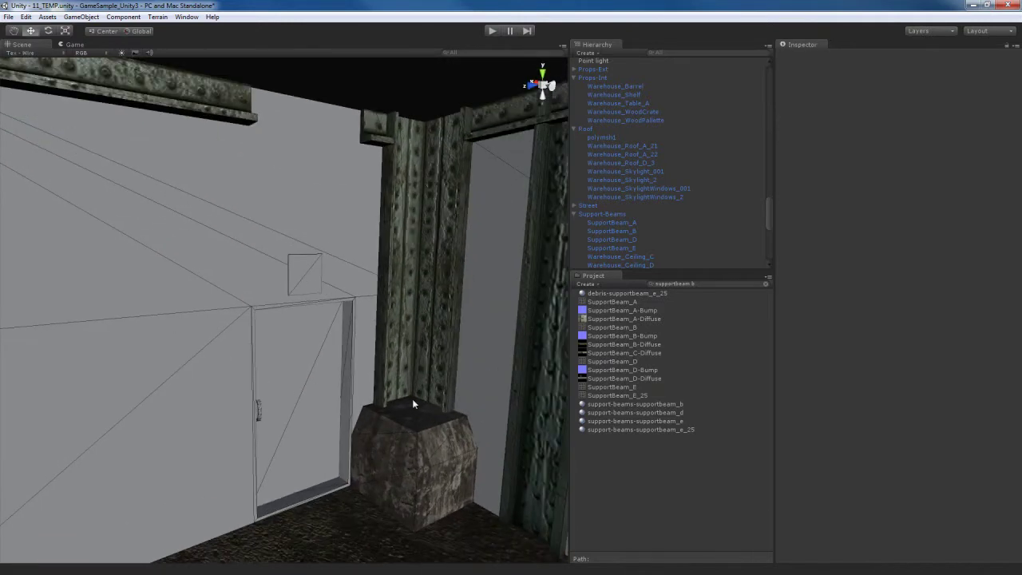
pyautogui.click(299, 348)
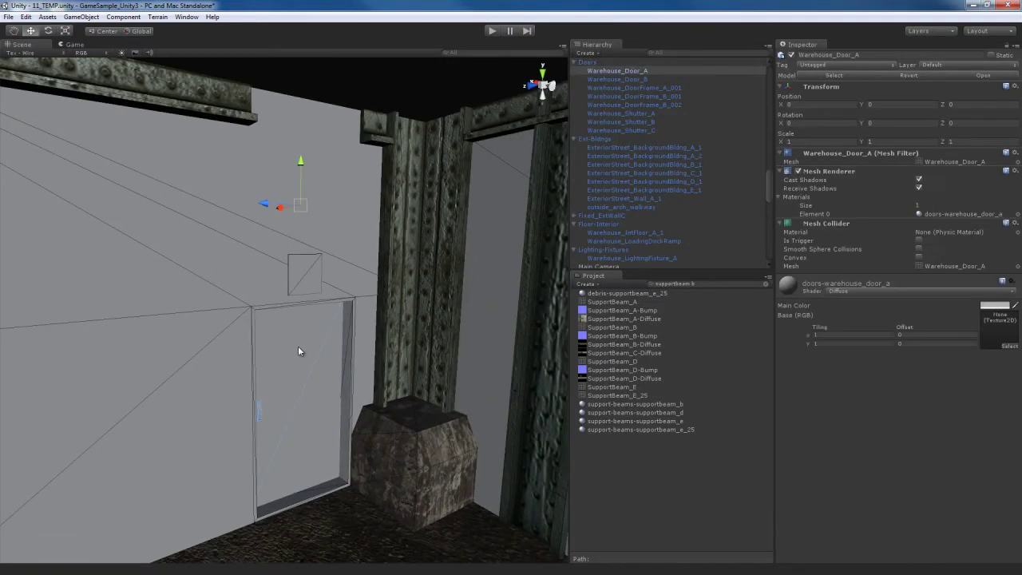
pyautogui.moveTo(476, 373); pyautogui.dragTo(481, 383, button='right')
pyautogui.click(730, 283)
pyautogui.write('door')
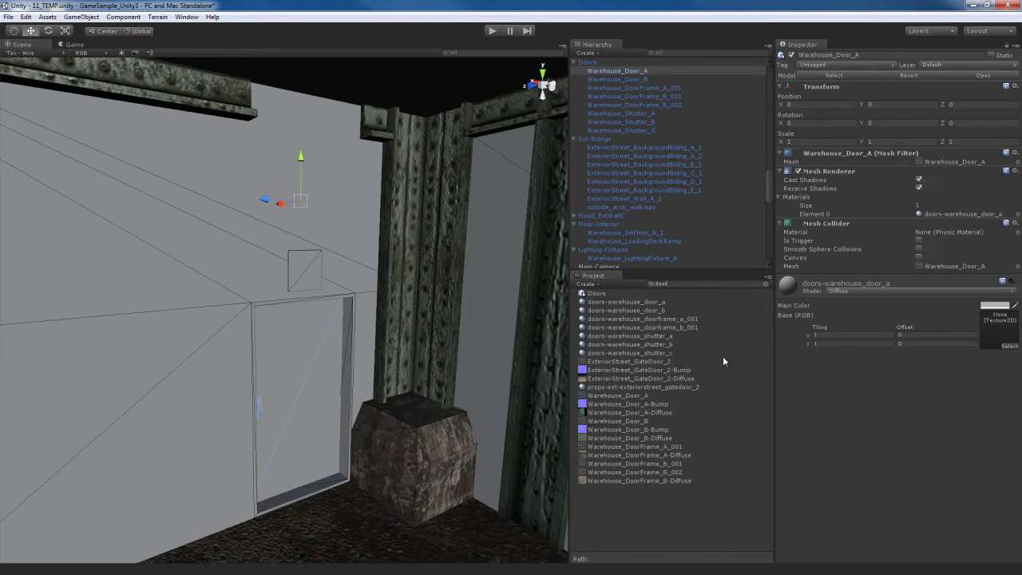
pyautogui.write(' a')
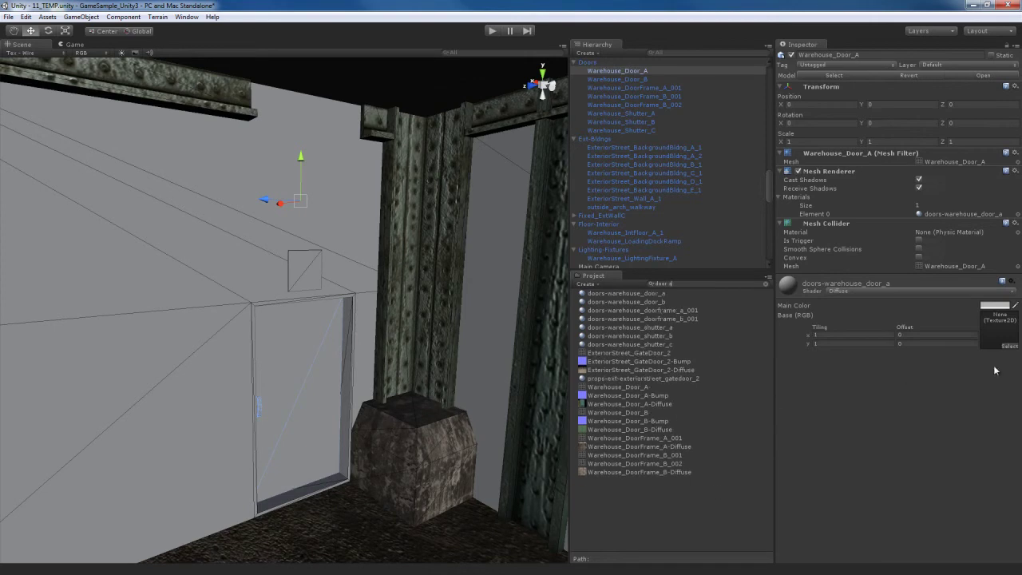
# Step: Give Warehouse_Door_A a Bumped Specular shader with Warehouse_Door_A-Diffuse as base and Warehouse_Door_A-Bump as normal map, fixing the bump texture's normal map marking
pyautogui.click(937, 292)
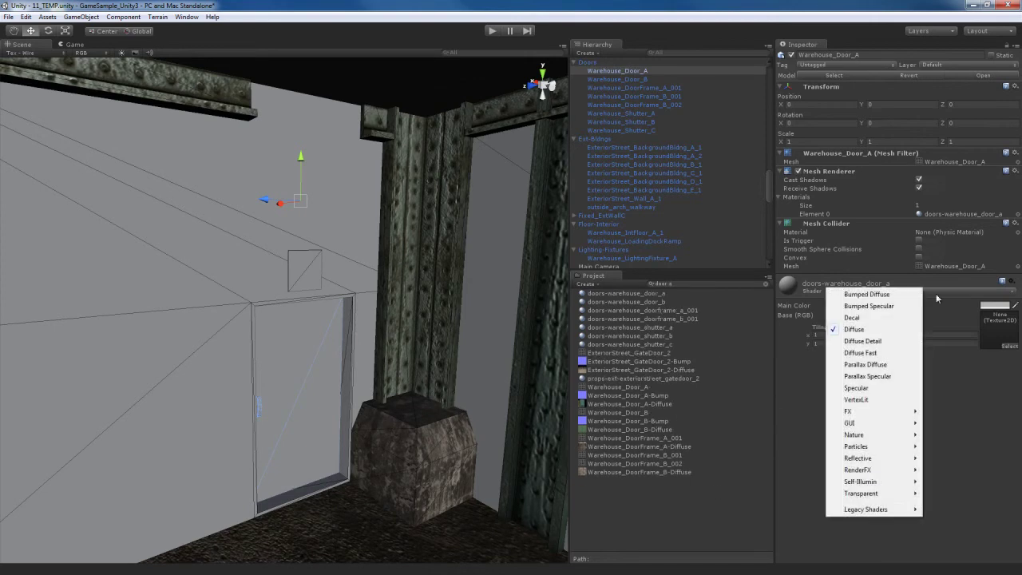
pyautogui.click(883, 313)
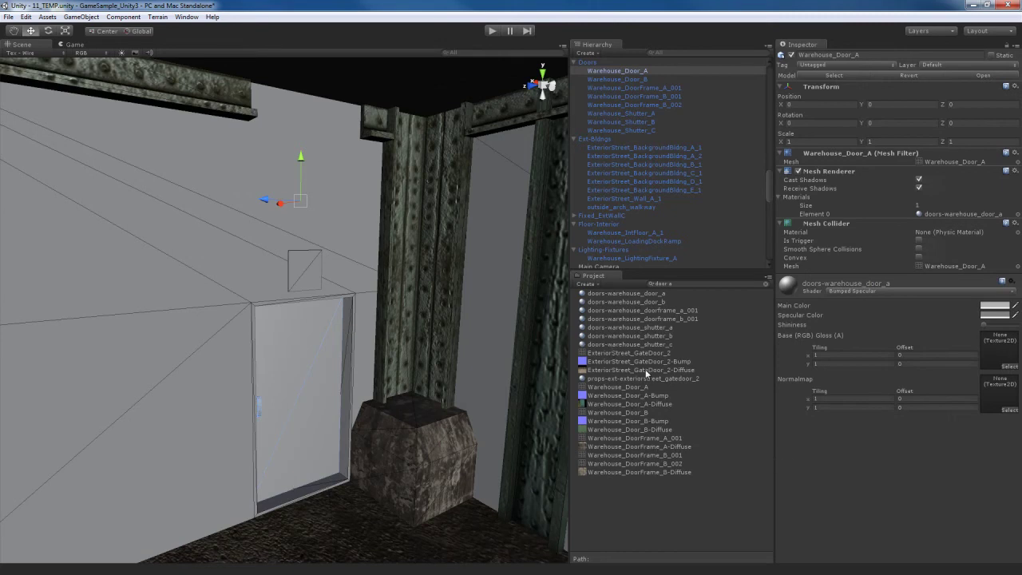
pyautogui.moveTo(627, 407); pyautogui.dragTo(1008, 355)
pyautogui.moveTo(649, 398); pyautogui.dragTo(1000, 399)
pyautogui.click(1003, 425)
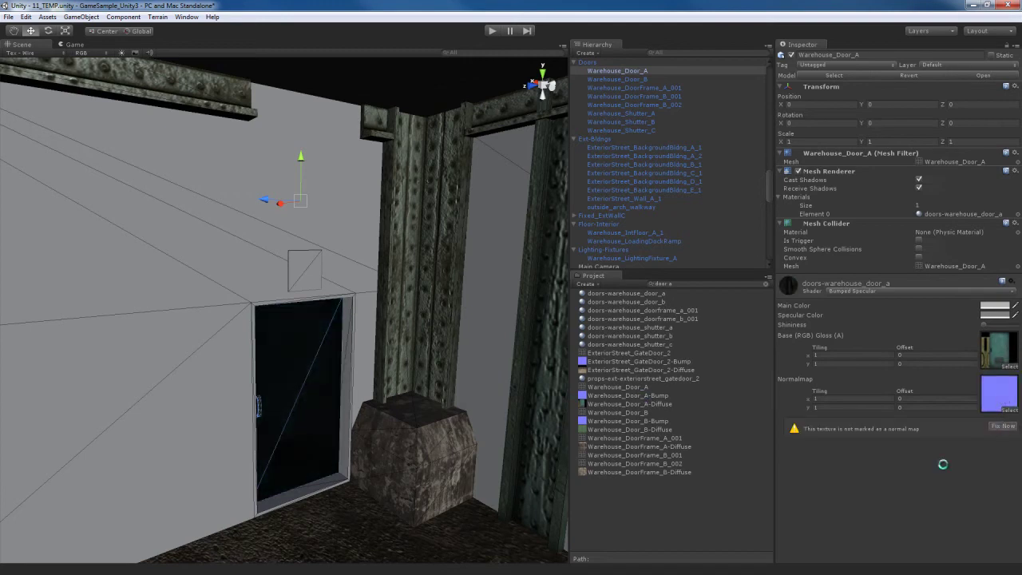
# Step: Enable Generate Alpha from Greyscale for the Warehouse_Door_A-Diffuse texture and apply the import settings
pyautogui.click(994, 360)
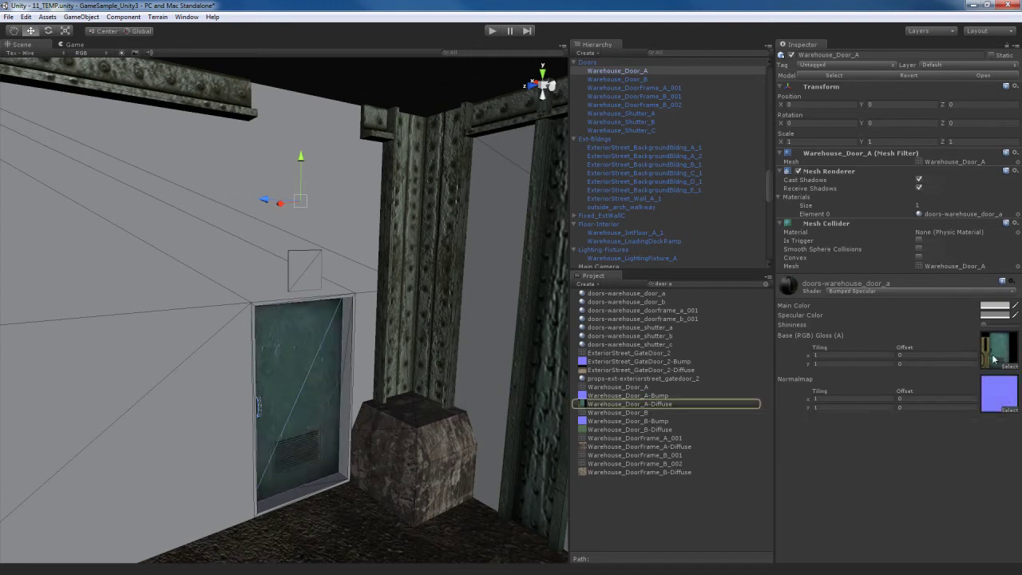
pyautogui.click(657, 404)
pyautogui.click(854, 133)
pyautogui.click(1008, 186)
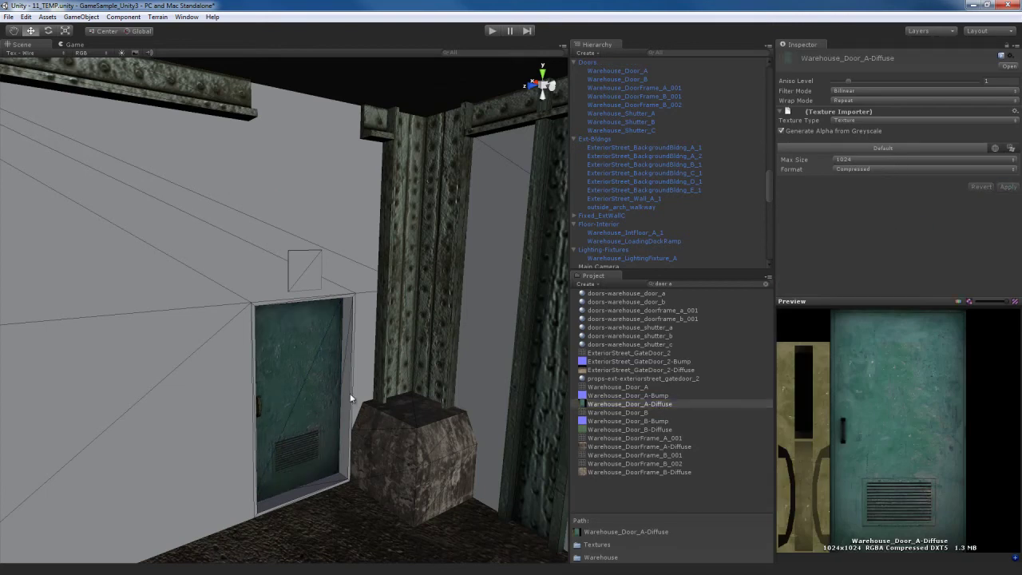
# Step: Apply the Warehouse_DoorFrame_B-Diffuse texture as the base of the Warehouse_DoorFrame_B_001 frame around the teal door, keeping its Diffuse shader
pyautogui.keyDown('alt'); pyautogui.moveTo(351, 366); pyautogui.dragTo(354, 345); pyautogui.keyUp('alt')
pyautogui.click(354, 345)
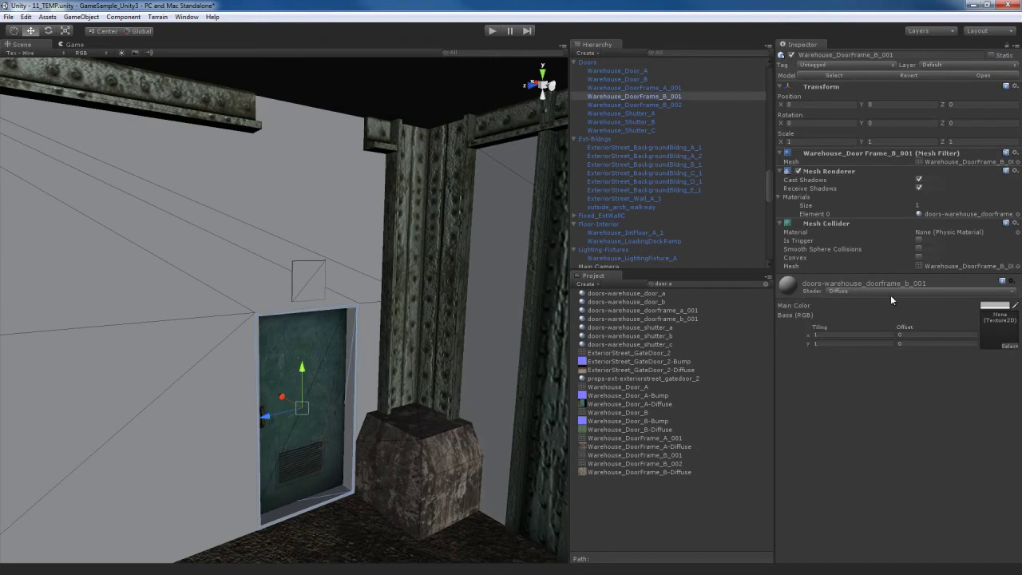
pyautogui.click(703, 285)
pyautogui.write('doorframe')
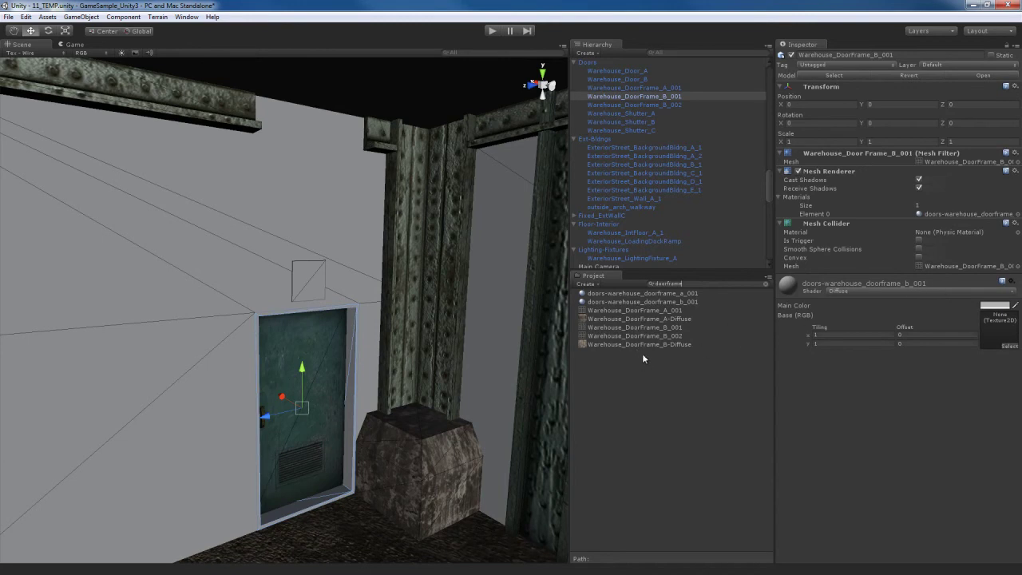
pyautogui.moveTo(637, 348); pyautogui.dragTo(995, 328)
pyautogui.click(937, 292)
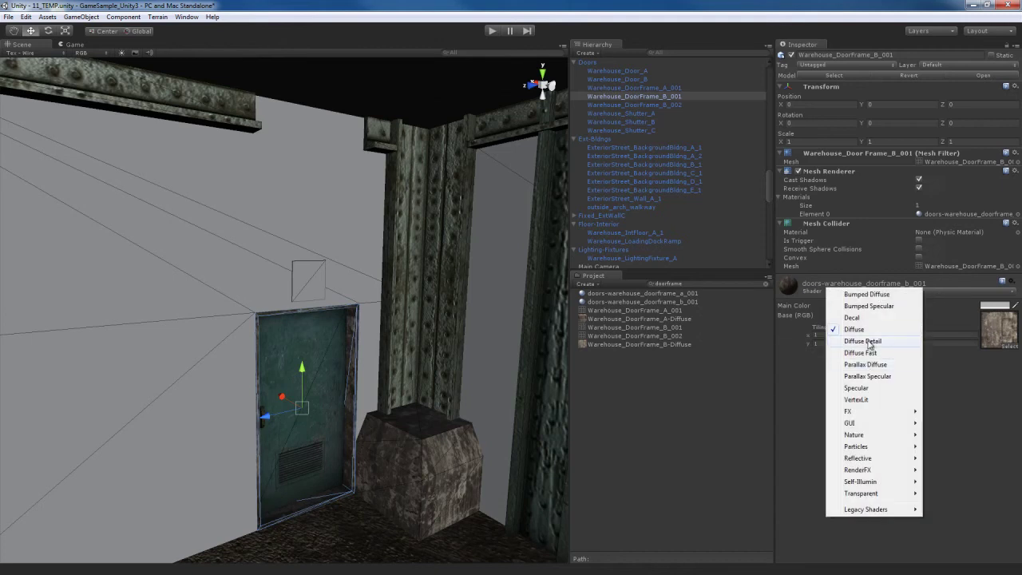
pyautogui.click(869, 342)
# Step: Select the Warehouse_Vent_A_2 vent above the teal door and apply Warehouse_Vent_A-Diffuse as its base texture
pyautogui.keyDown('alt'); pyautogui.moveTo(391, 397); pyautogui.dragTo(374, 383, button='right'); pyautogui.keyUp('alt')
pyautogui.keyDown('alt'); pyautogui.moveTo(374, 383); pyautogui.dragTo(381, 370); pyautogui.keyUp('alt')
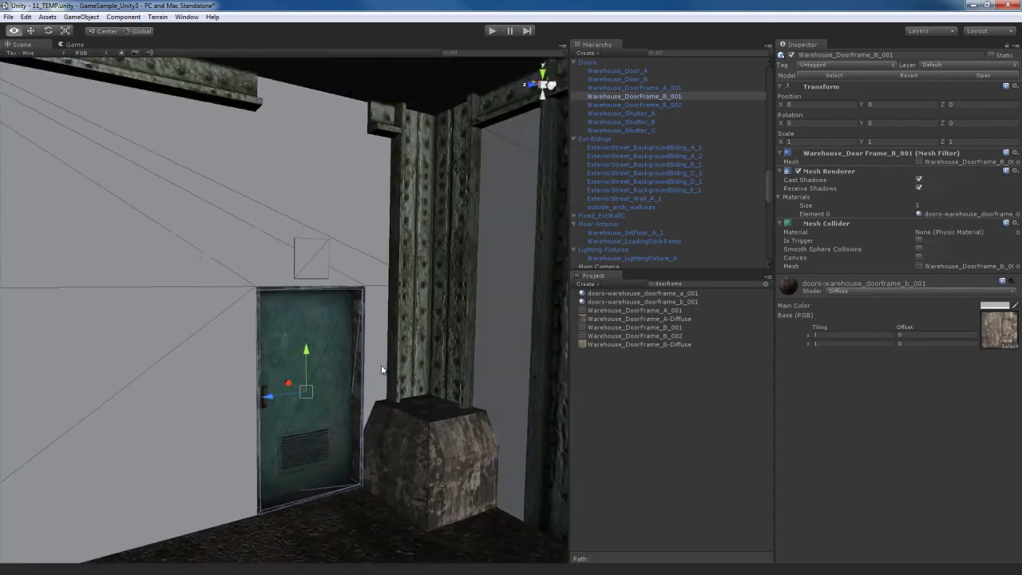
pyautogui.moveTo(382, 366); pyautogui.dragTo(386, 363, button='right')
pyautogui.moveTo(341, 280); pyautogui.dragTo(362, 350, button='right')
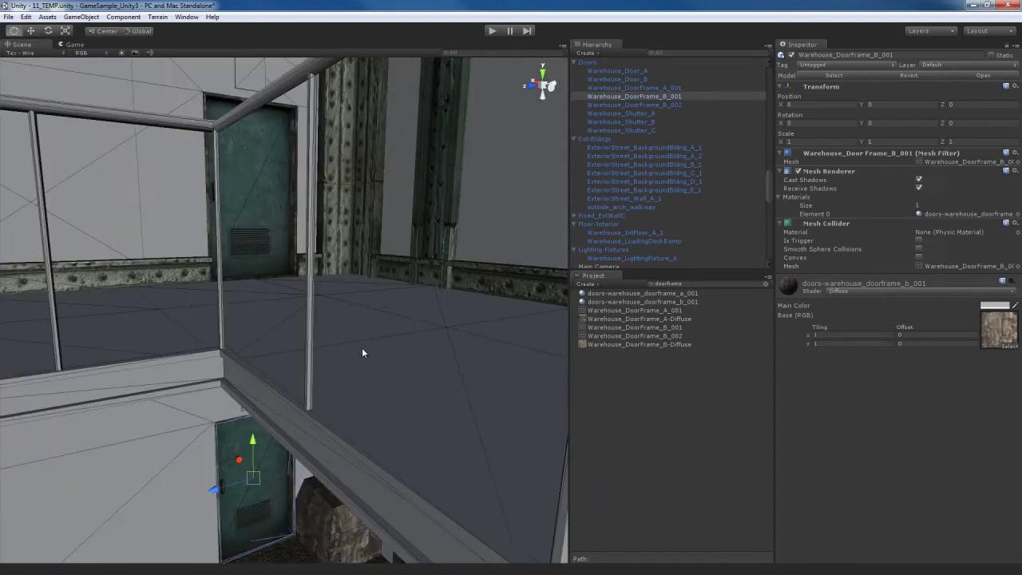
pyautogui.press('f')
pyautogui.scroll(5, 365, 319)
pyautogui.click(301, 294)
pyautogui.keyDown('alt'); pyautogui.moveTo(301, 294); pyautogui.dragTo(360, 336); pyautogui.keyUp('alt')
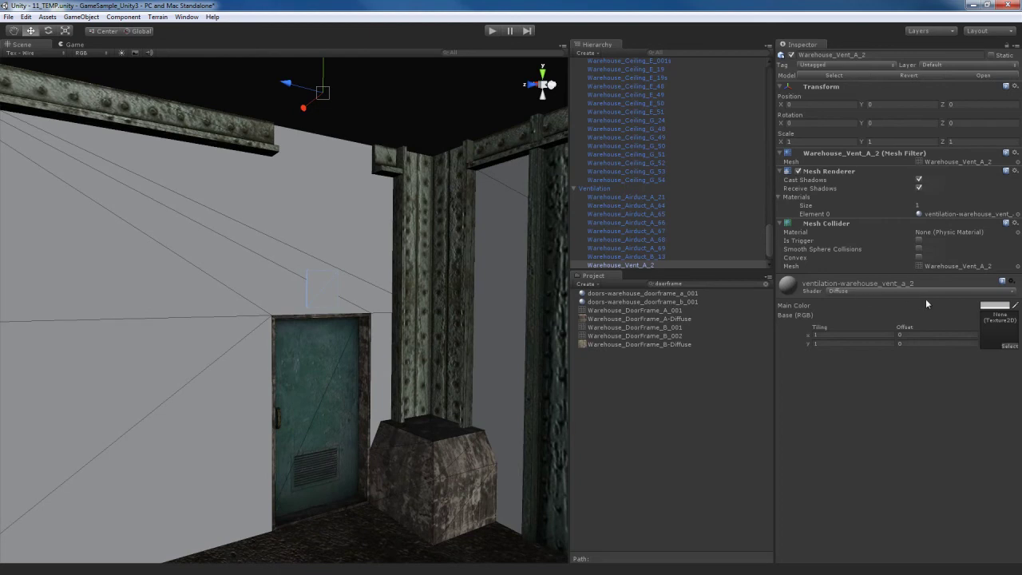
pyautogui.click(702, 285)
pyautogui.write('vent')
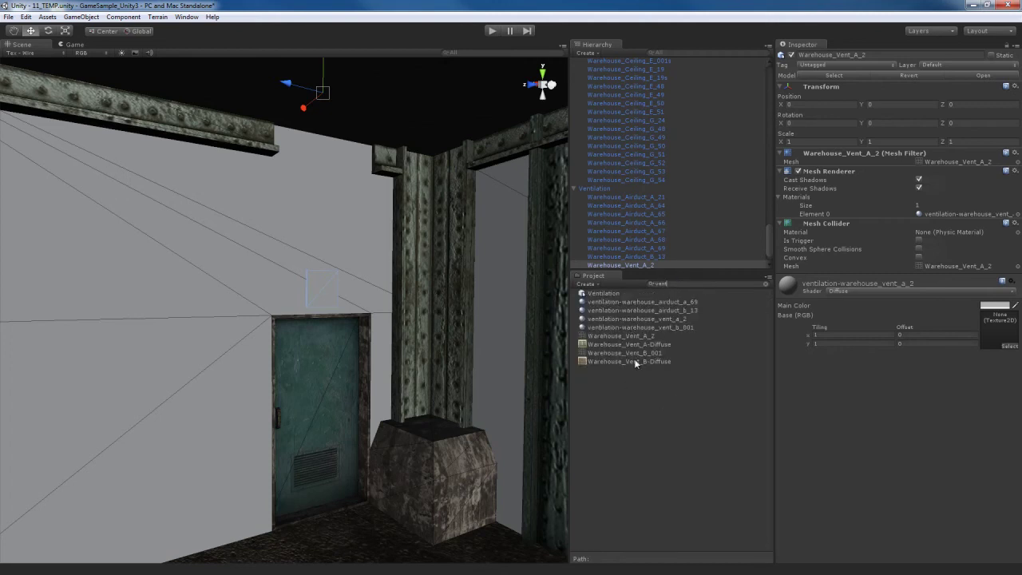
pyautogui.moveTo(639, 344); pyautogui.dragTo(989, 334)
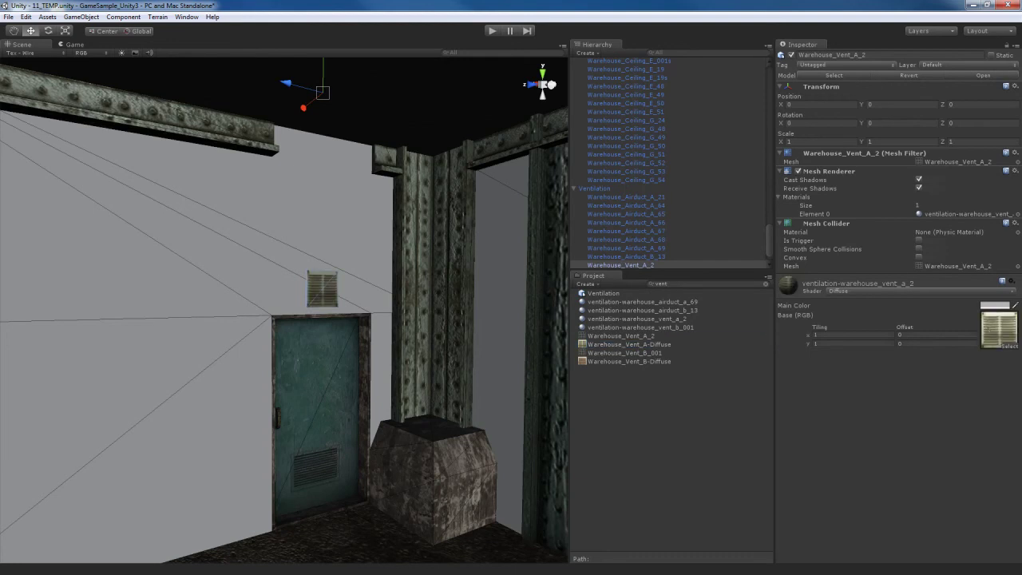
# Step: Select the untextured Warehouse_Door_B double door beside the shelving and search the project assets for "door b"
pyautogui.moveTo(373, 312); pyautogui.dragTo(376, 334, button='middle')
pyautogui.moveTo(376, 334); pyautogui.dragTo(411, 343, button='right')
pyautogui.press('s')
pyautogui.press('w')
pyautogui.click(394, 324)
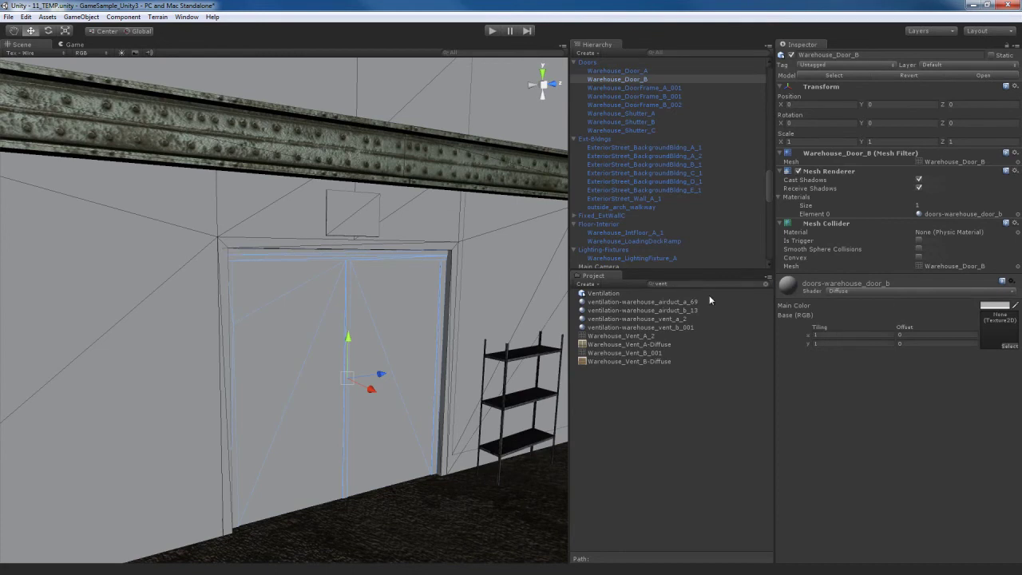
pyautogui.write('door')
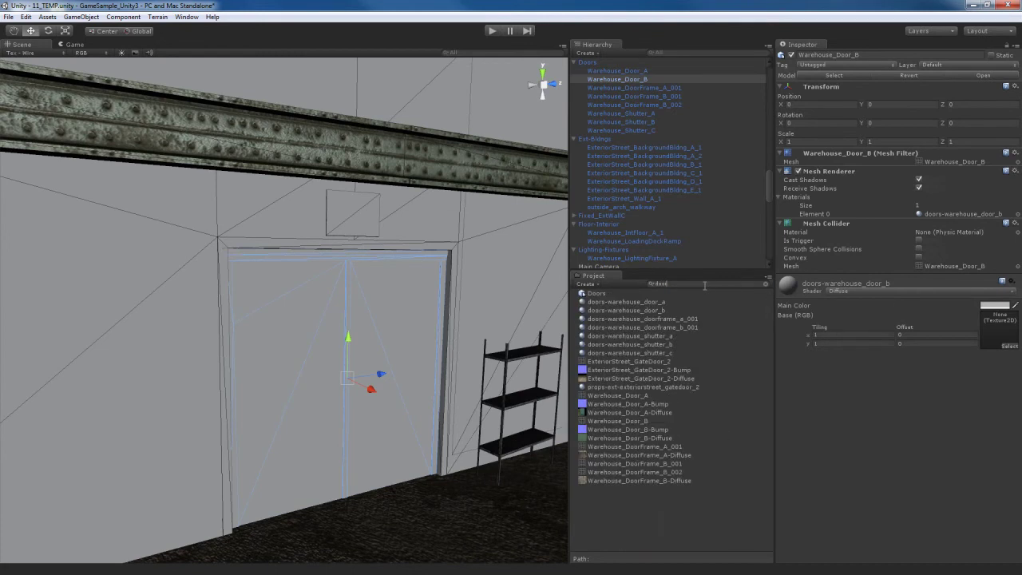
pyautogui.write(' b')
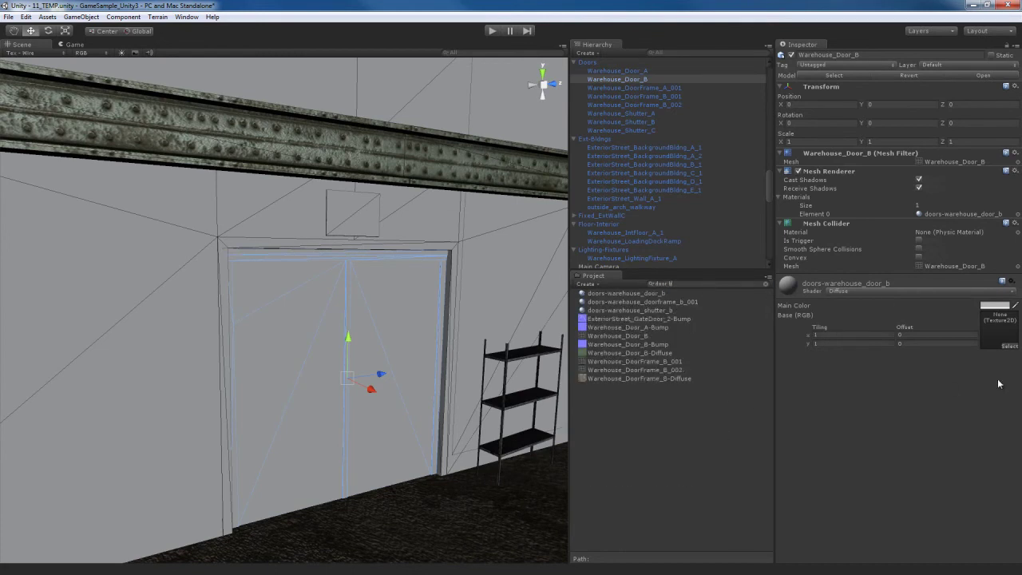
# Step: Give Warehouse_Door_B a Bumped Specular shader with Warehouse_Door_B-Diffuse as base and Warehouse_Door_B-Bump as normal map, fixing the bump texture's normal map marking
pyautogui.click(917, 291)
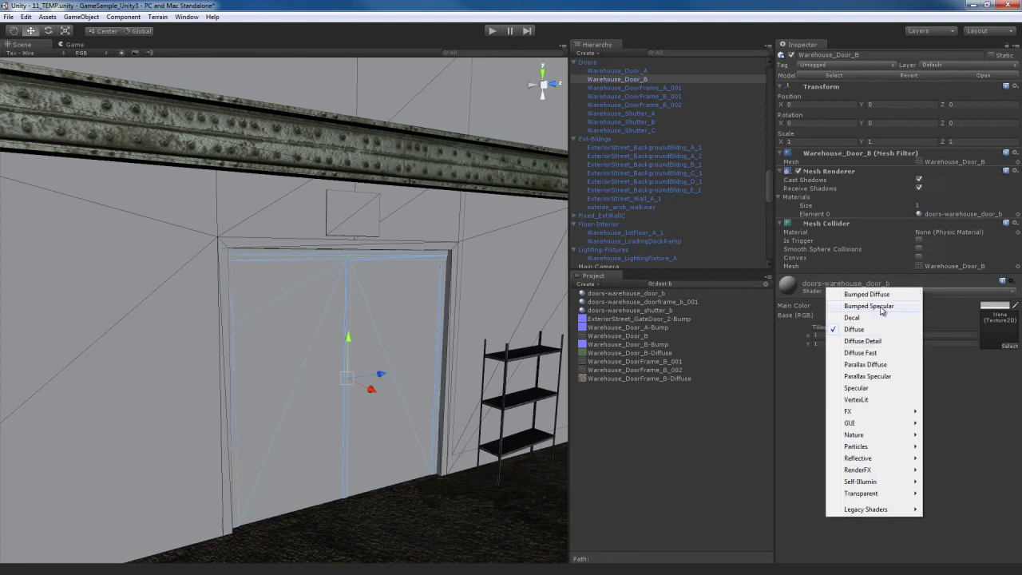
pyautogui.click(881, 314)
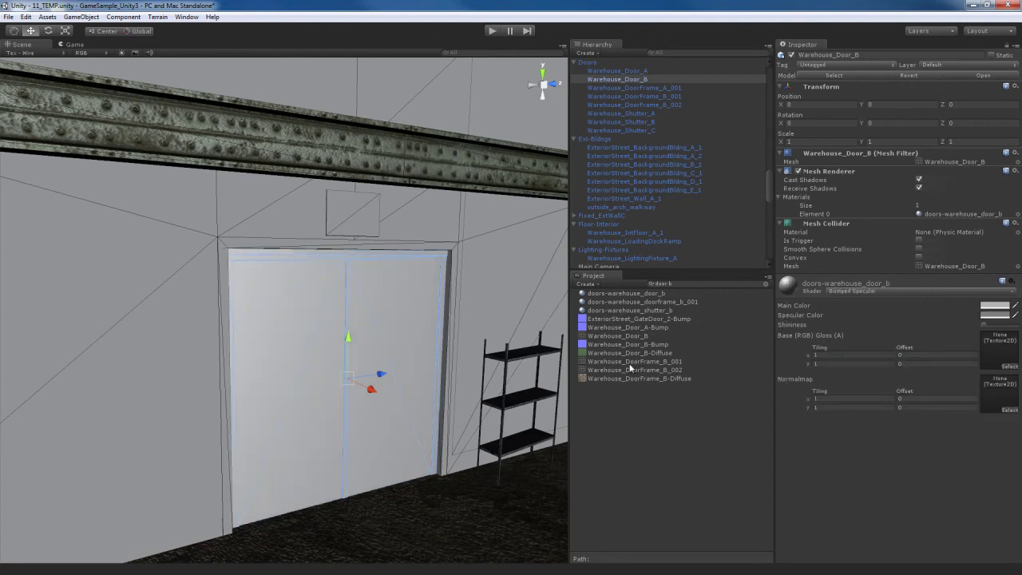
pyautogui.moveTo(631, 356); pyautogui.dragTo(1000, 355)
pyautogui.click(652, 345)
pyautogui.moveTo(652, 345); pyautogui.dragTo(998, 396)
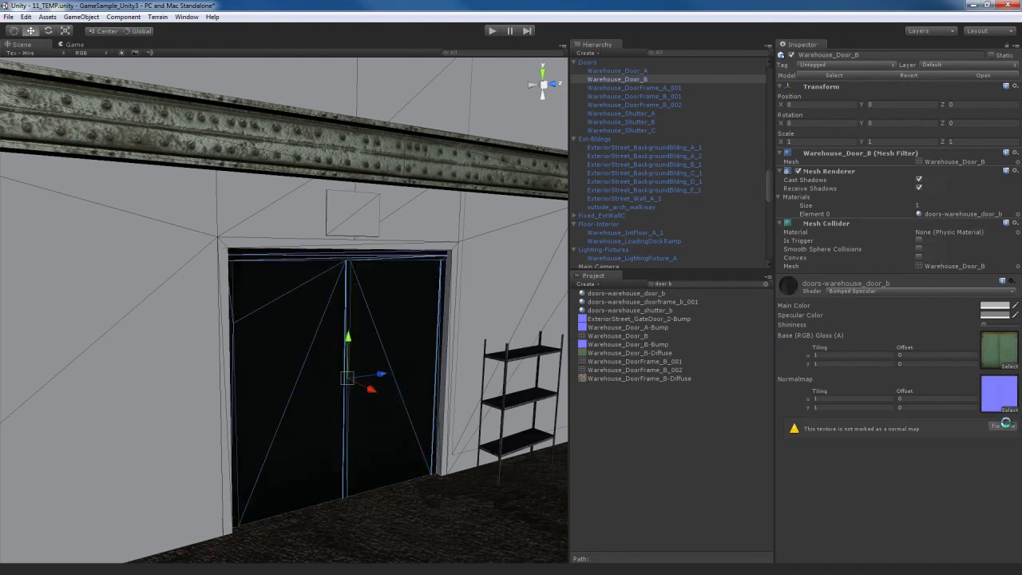
pyautogui.click(999, 352)
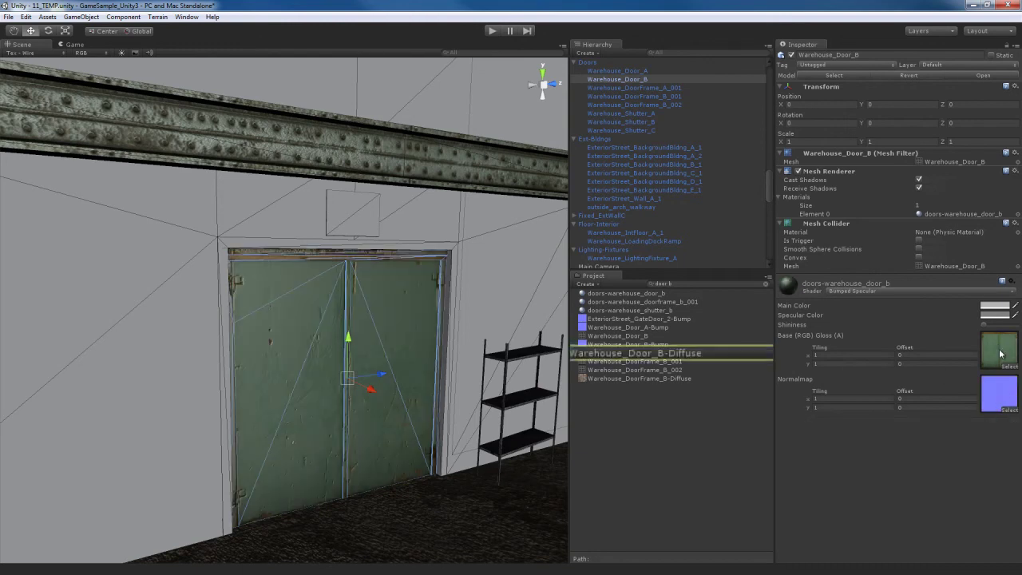
# Step: Enable Generate Alpha from Greyscale for the Warehouse_Door_B-Diffuse texture and apply the import settings
pyautogui.click(662, 354)
pyautogui.click(834, 131)
pyautogui.click(1008, 186)
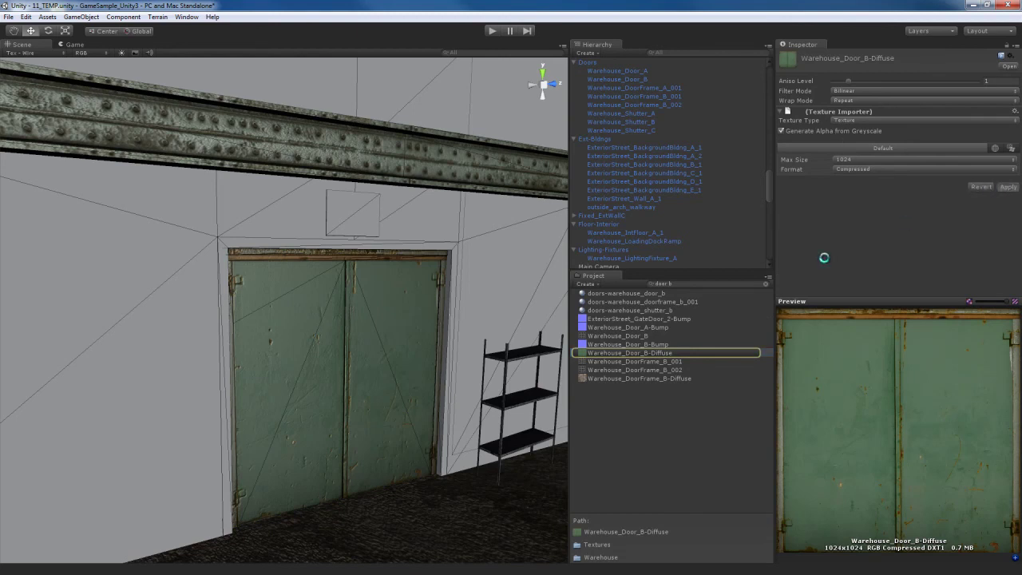
# Step: Select the Warehouse_DoorFrame_A_001 frame around the green double door and apply Warehouse_DoorFrame_A-Diffuse as its base texture
pyautogui.moveTo(374, 351); pyautogui.dragTo(371, 341, button='right')
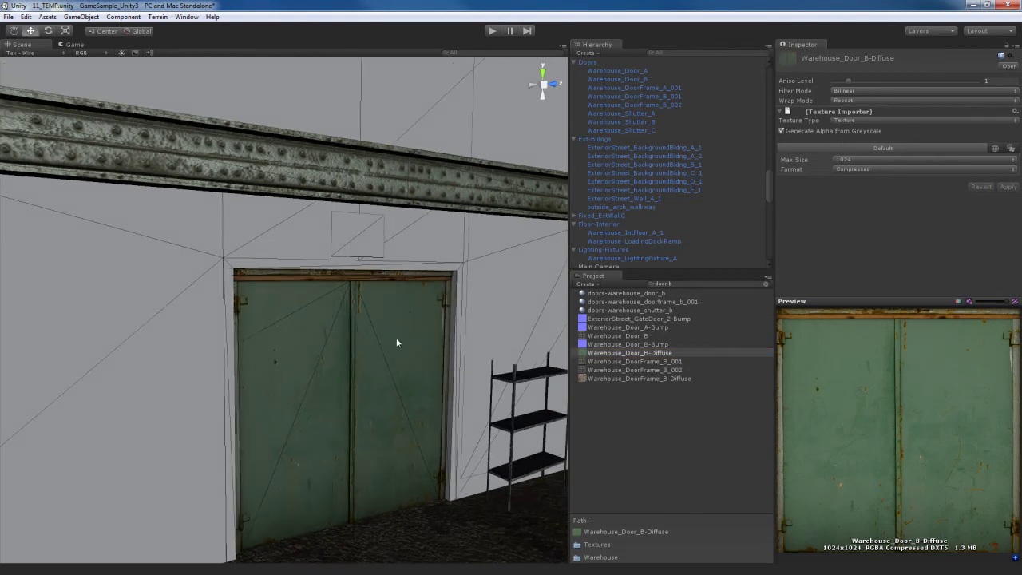
pyautogui.click(458, 312)
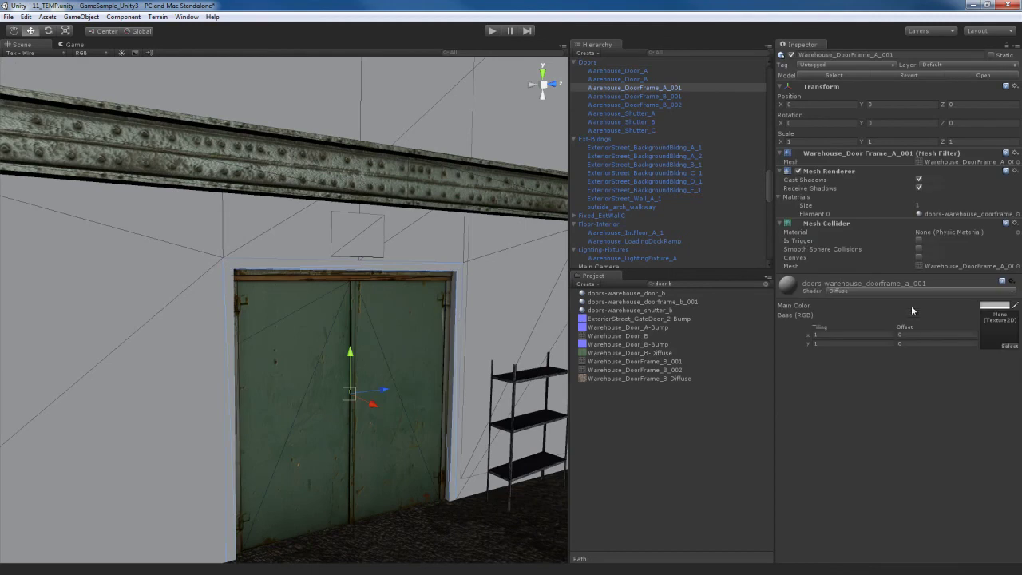
pyautogui.click(694, 284)
pyautogui.write('doorframe')
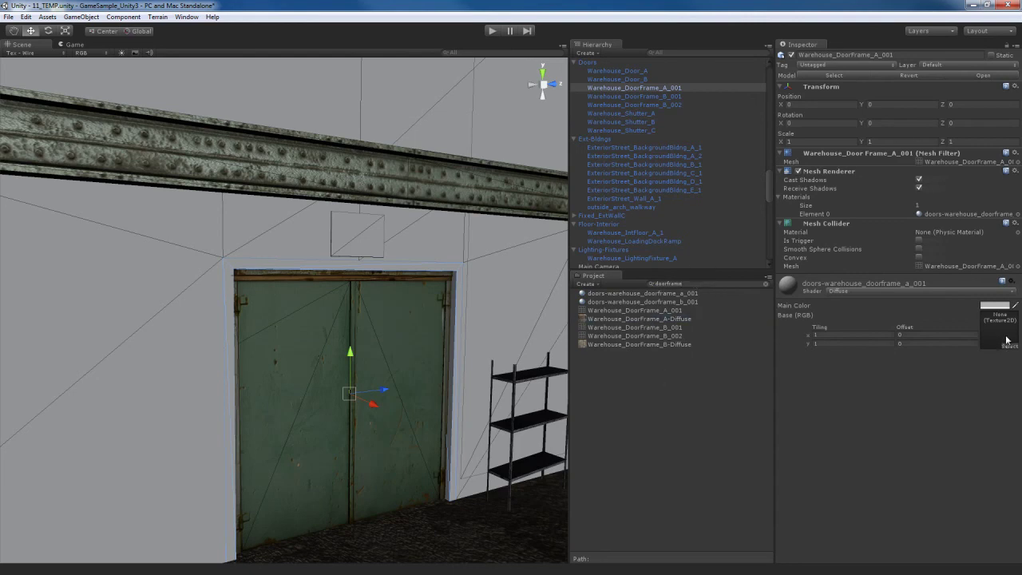
pyautogui.moveTo(1007, 341); pyautogui.dragTo(1007, 341)
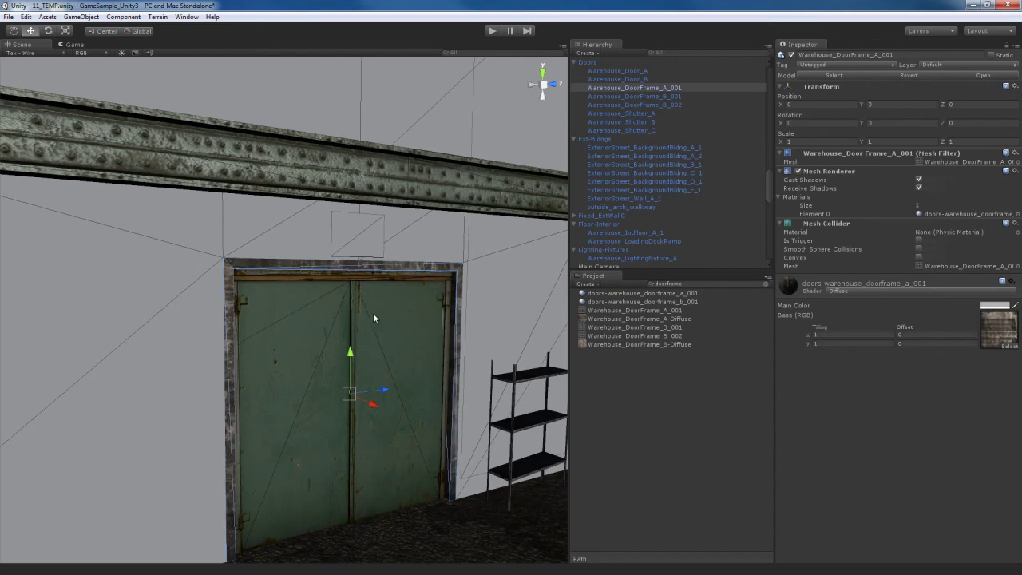
# Step: Select the Warehouse_Vent_B_001 vent above the double door and apply Warehouse_Vent_B-Diffuse as its base texture
pyautogui.click(367, 244)
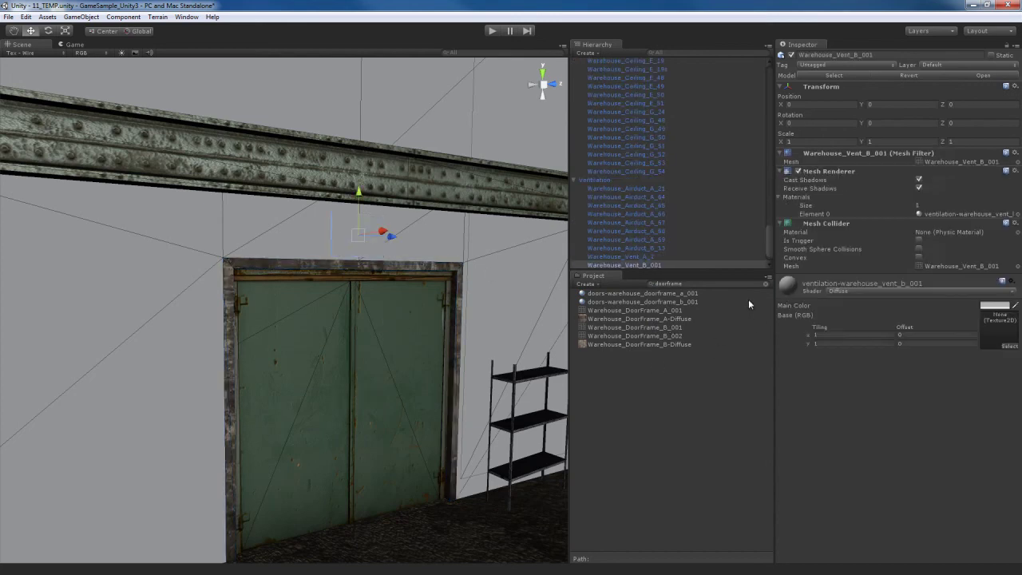
pyautogui.click(703, 285)
pyautogui.write('vent')
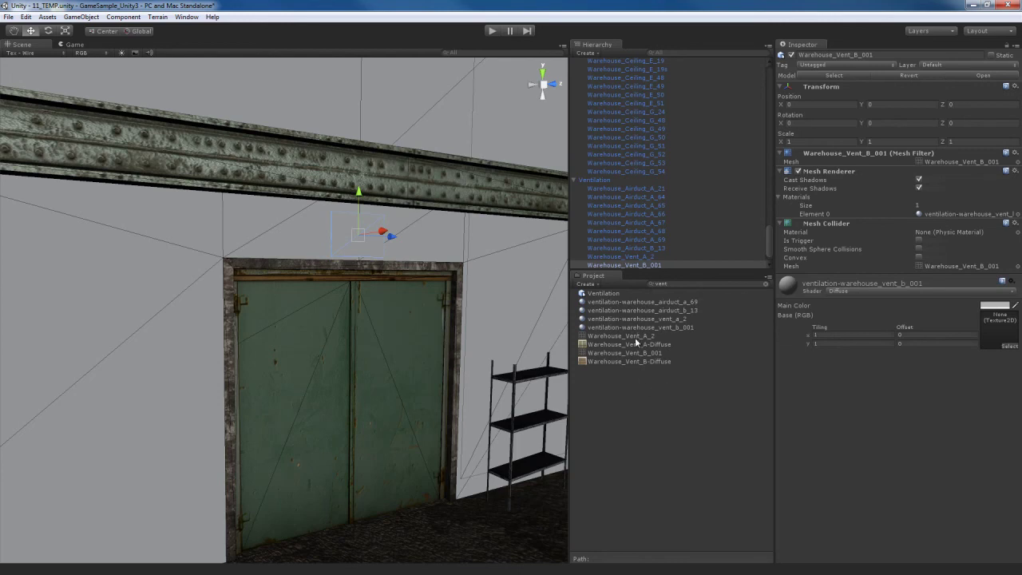
pyautogui.moveTo(633, 361); pyautogui.dragTo(995, 328)
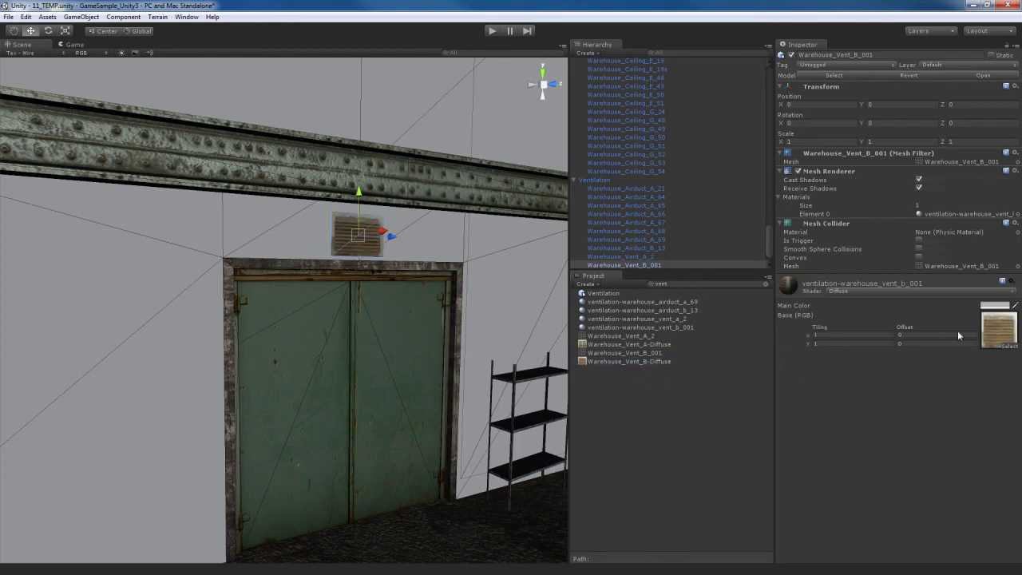
# Step: Look over the main warehouse floor around the stacked crates, columns and staircase for remaining untextured pieces
pyautogui.keyDown('alt'); pyautogui.moveTo(368, 359); pyautogui.dragTo(307, 339); pyautogui.keyUp('alt')
pyautogui.moveTo(308, 339); pyautogui.dragTo(328, 381, button='right')
pyautogui.press('w')
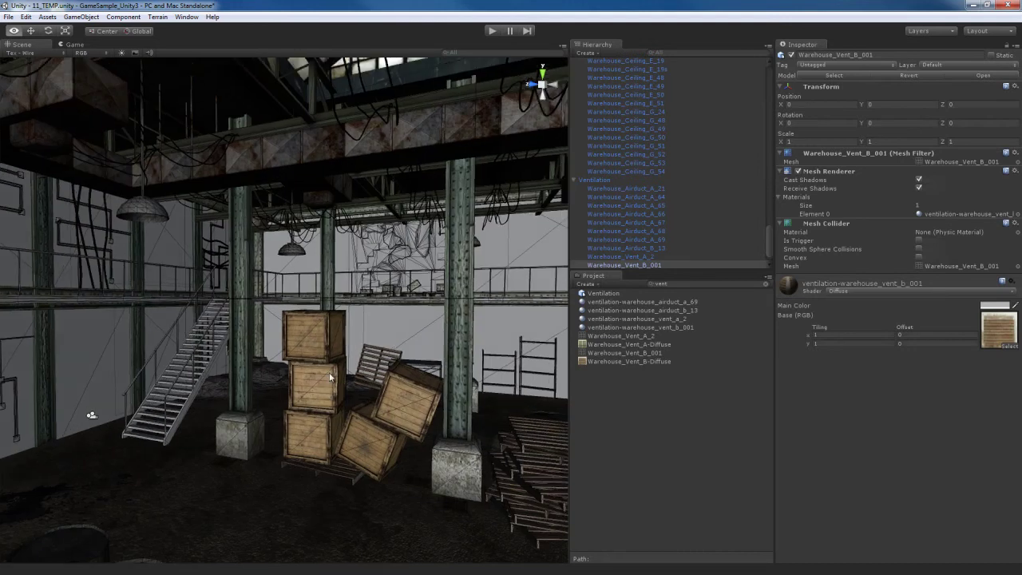